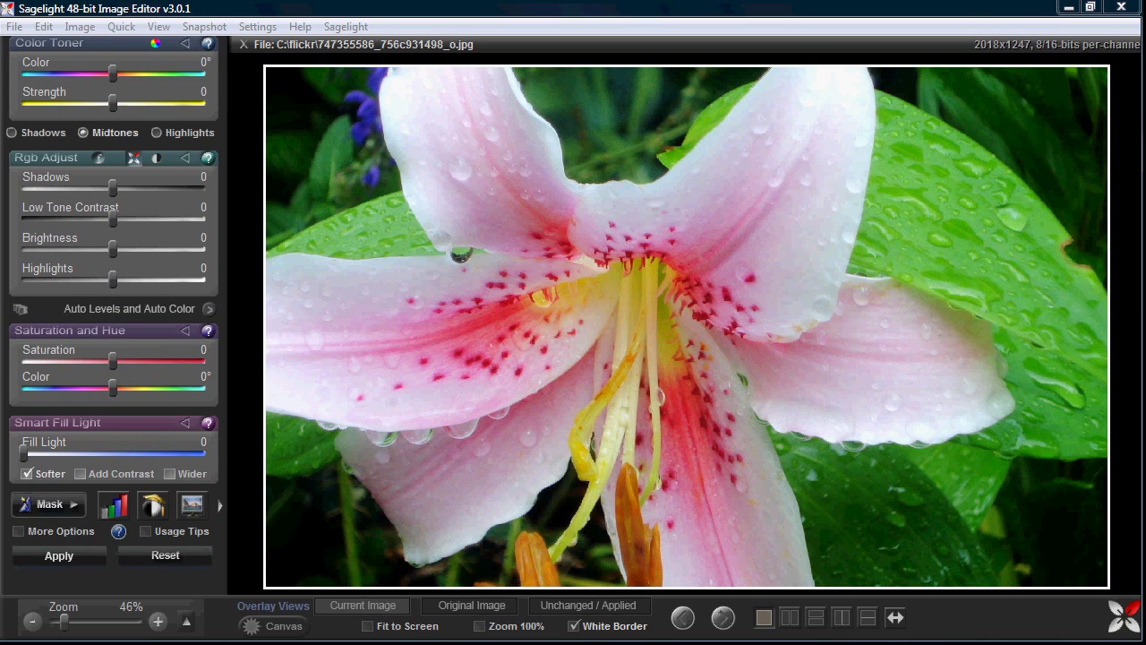
Step: Open the Change Colors filter, target the red of the lily's petal, and try a Color Shift of 57°
scroll(115, 313, "up", 1)
scroll(74, 262, "down", 1)
scroll(85, 144, "up", 1)
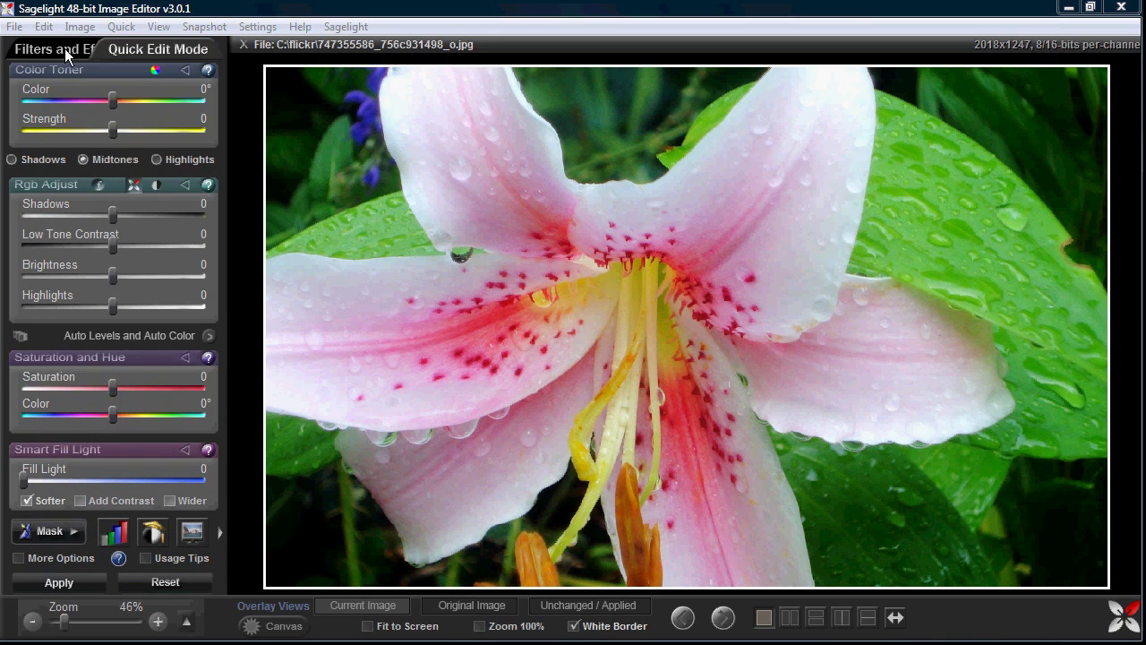
left_click(64, 48)
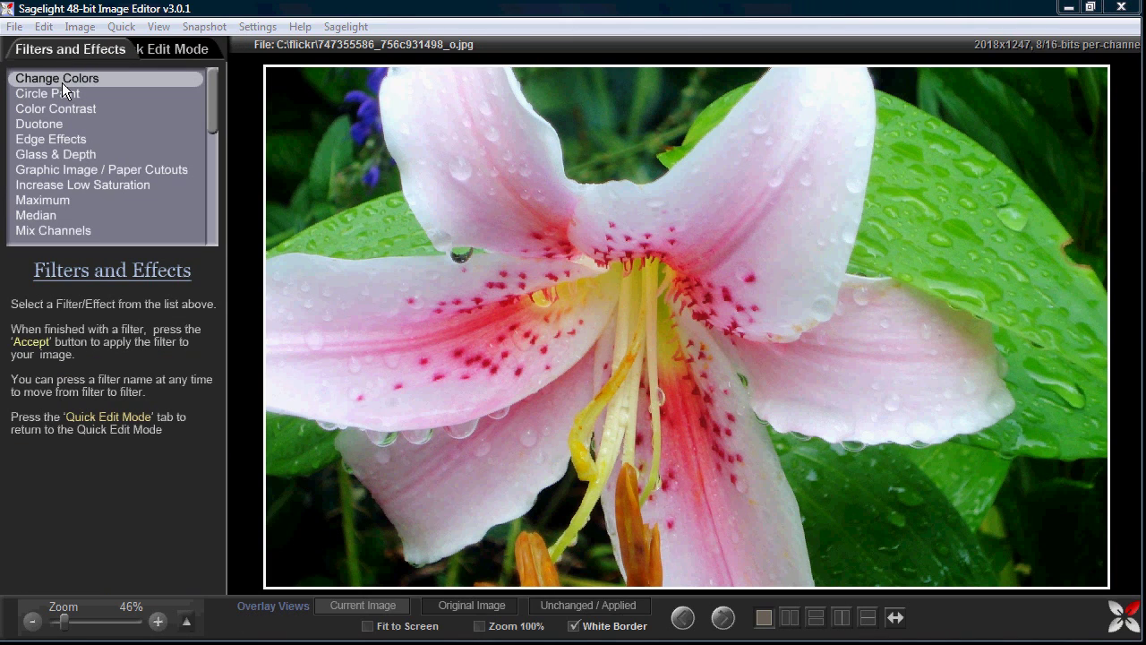
left_click(64, 82)
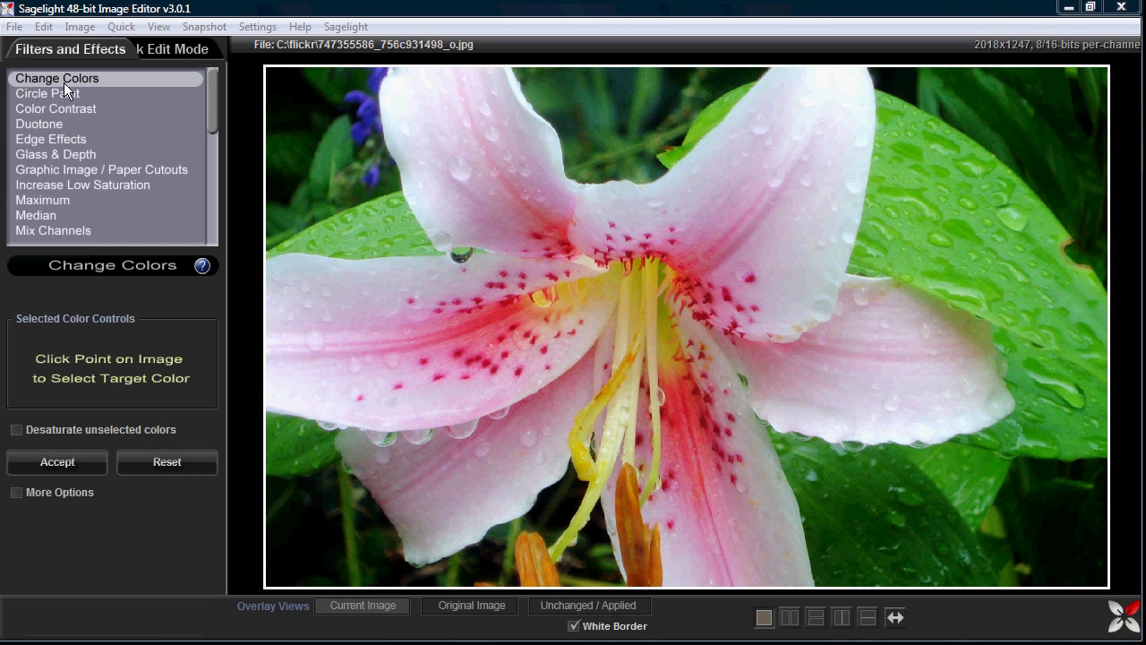
left_click(480, 339)
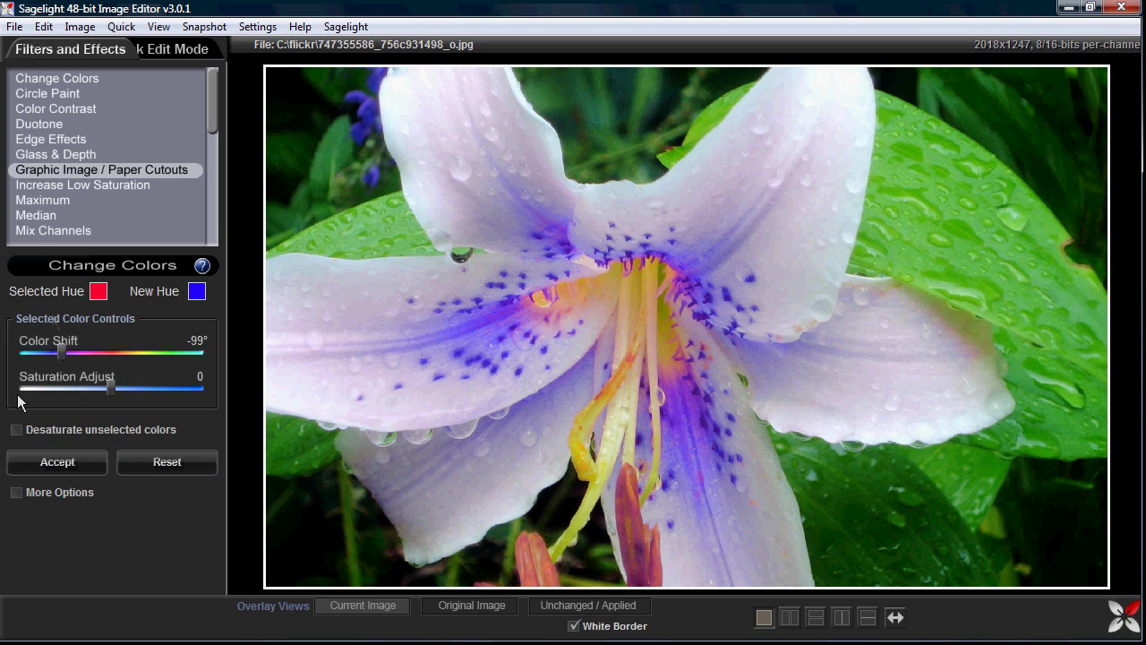
mouse_move(61, 352)
left_mouse_down()
mouse_move(193, 352)
mouse_move(69, 351)
left_mouse_up()
left_click_drag(68, 352, 140, 343)
Step: Try color shifts on the green leaf and the petal's red, and leave the filter without accepting
left_click(369, 225)
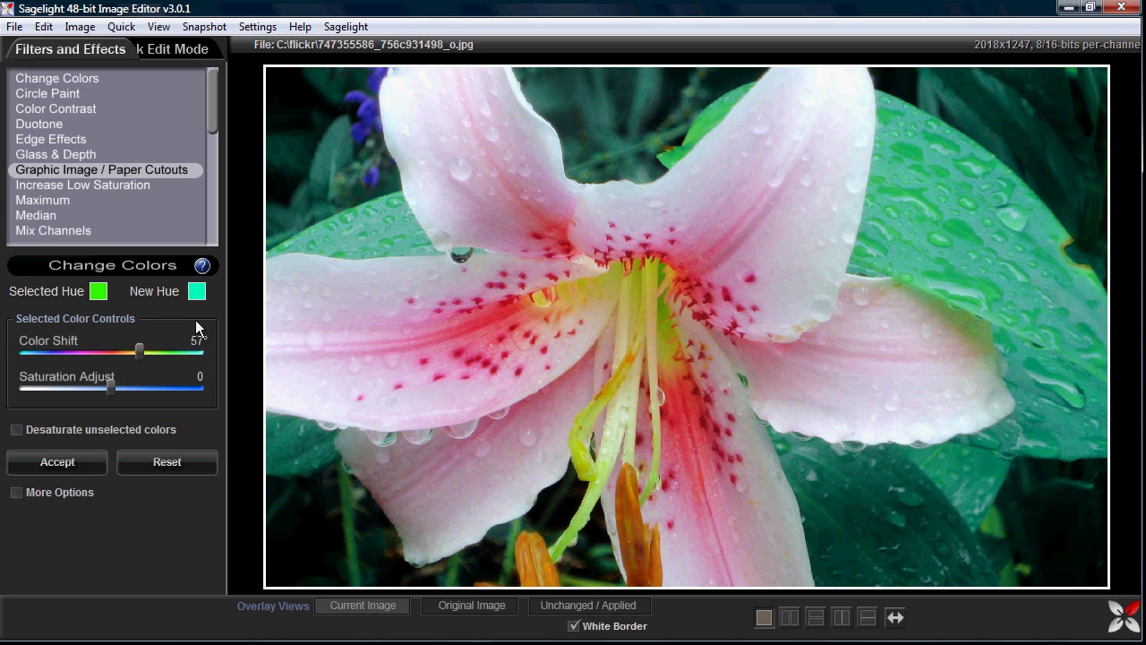
left_click_drag(139, 351, 106, 349)
left_click(455, 329)
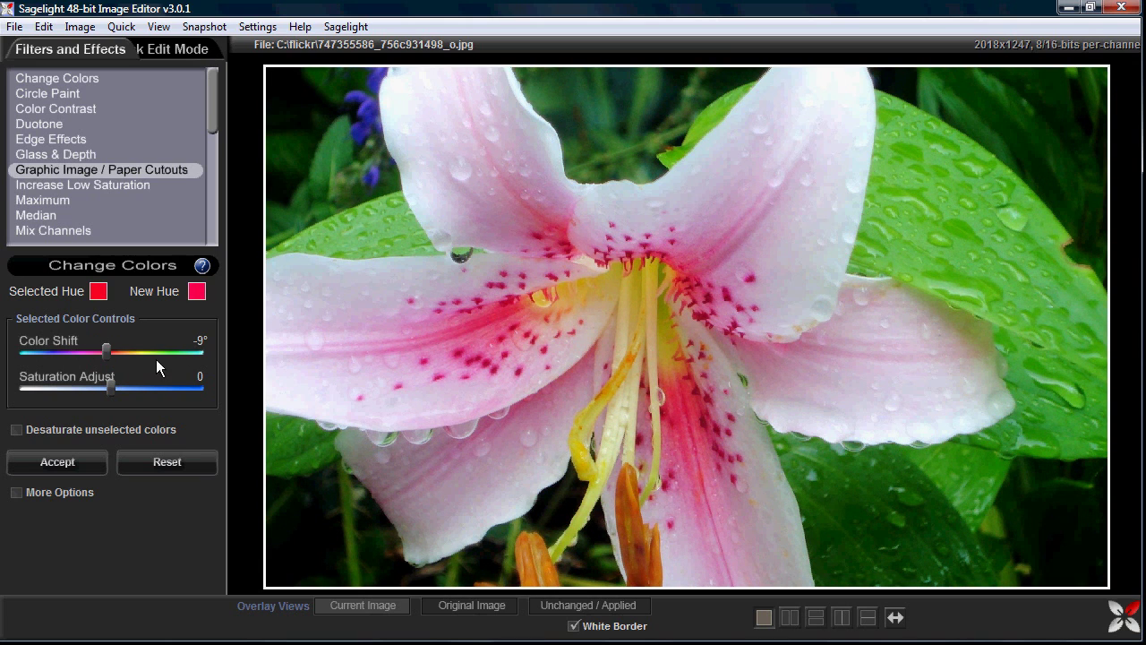
left_click_drag(106, 349, 32, 349)
left_click(157, 48)
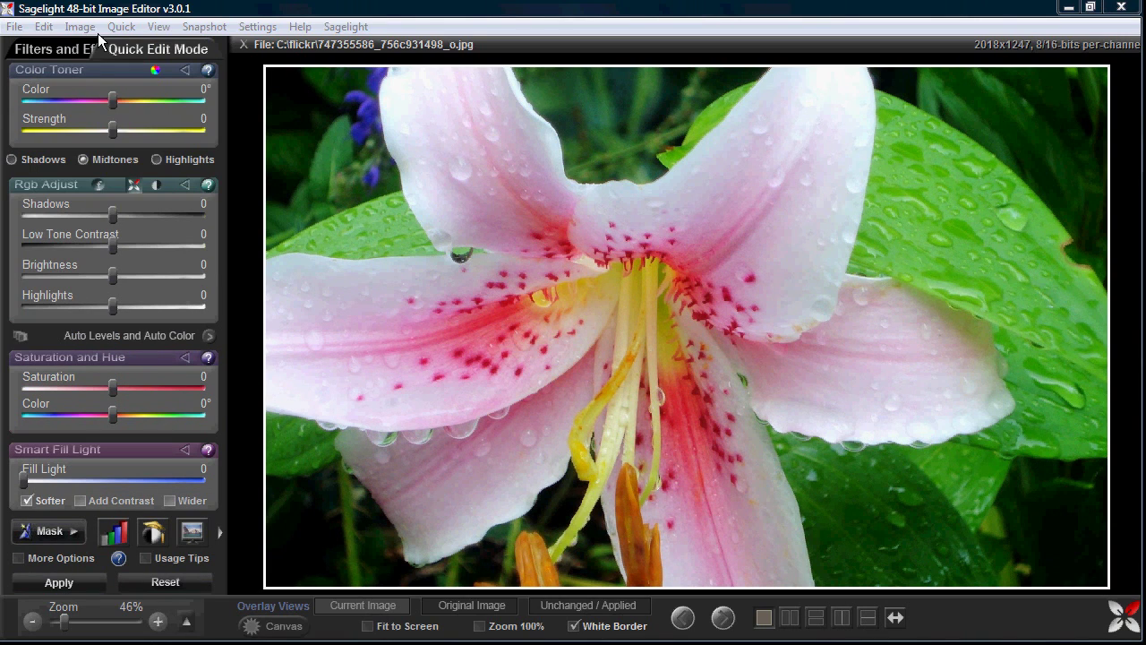
Step: Reopen Change Colors, shift the petal's red by -158°, and desaturate the unselected colors
left_click(64, 48)
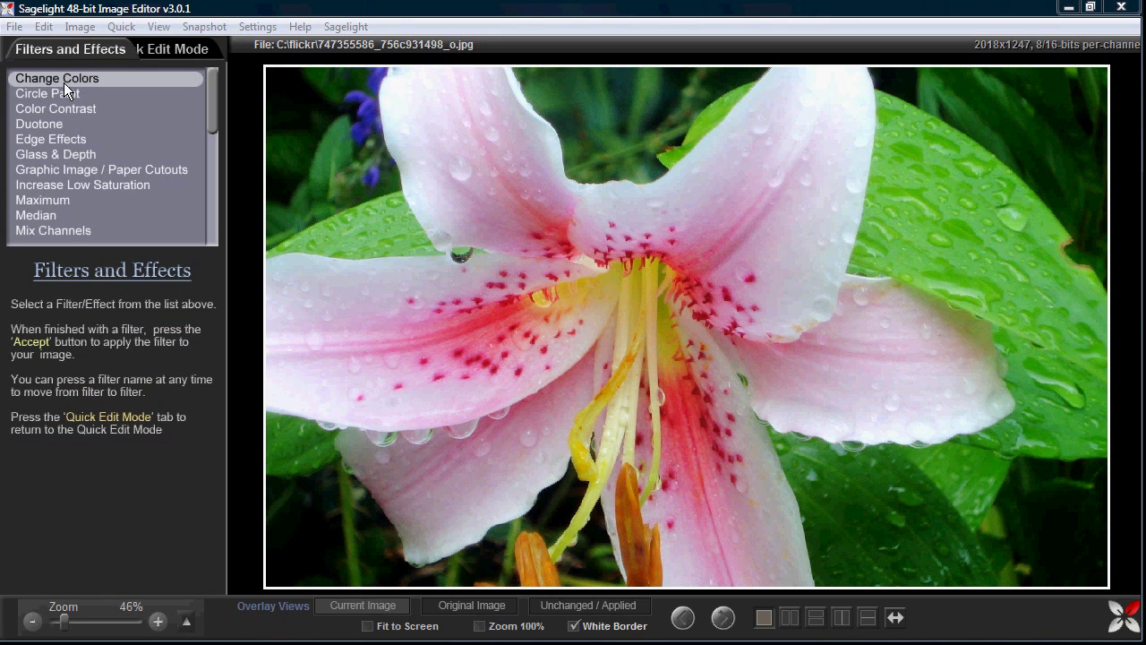
left_click(63, 82)
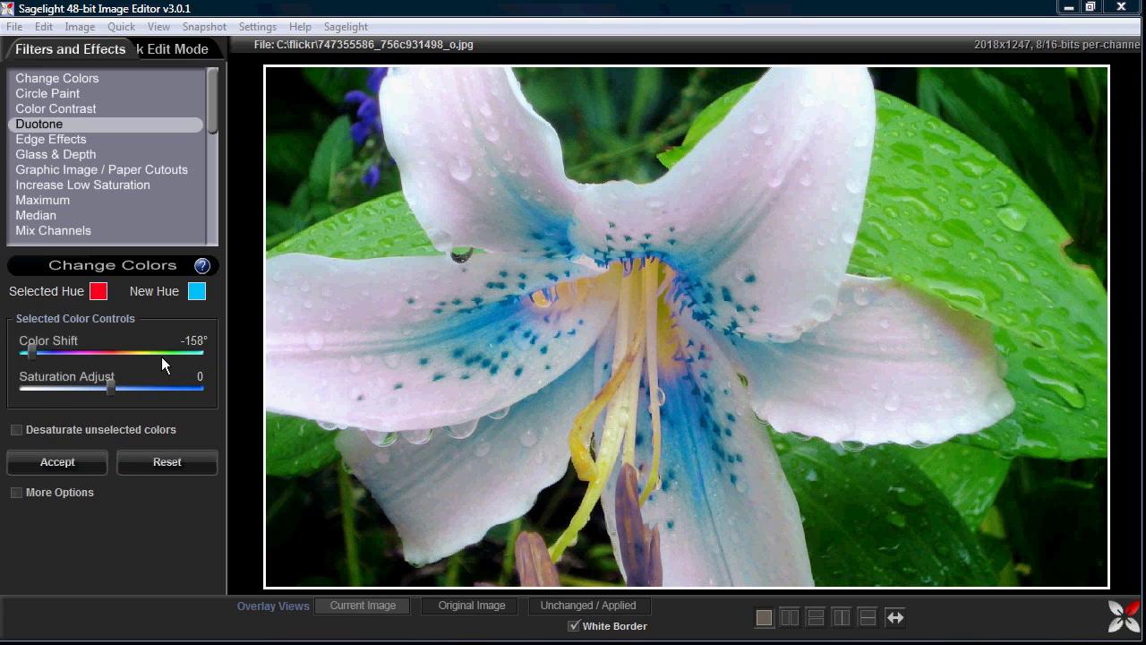
left_click(122, 431)
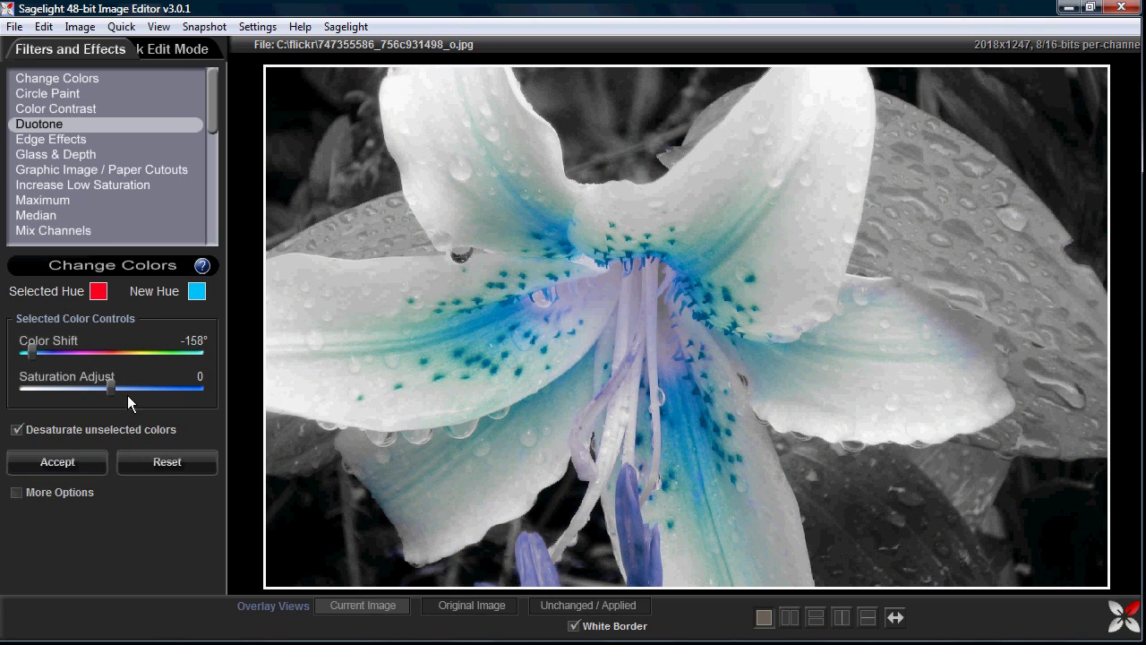
Step: Sample other target colors on the lily, the green leaf and the background blossoms, returning the Color Shift to 0°
left_click(657, 289)
left_click(410, 363)
left_click_drag(498, 298, 483, 325)
left_click_drag(34, 352, 112, 356)
left_click(378, 237)
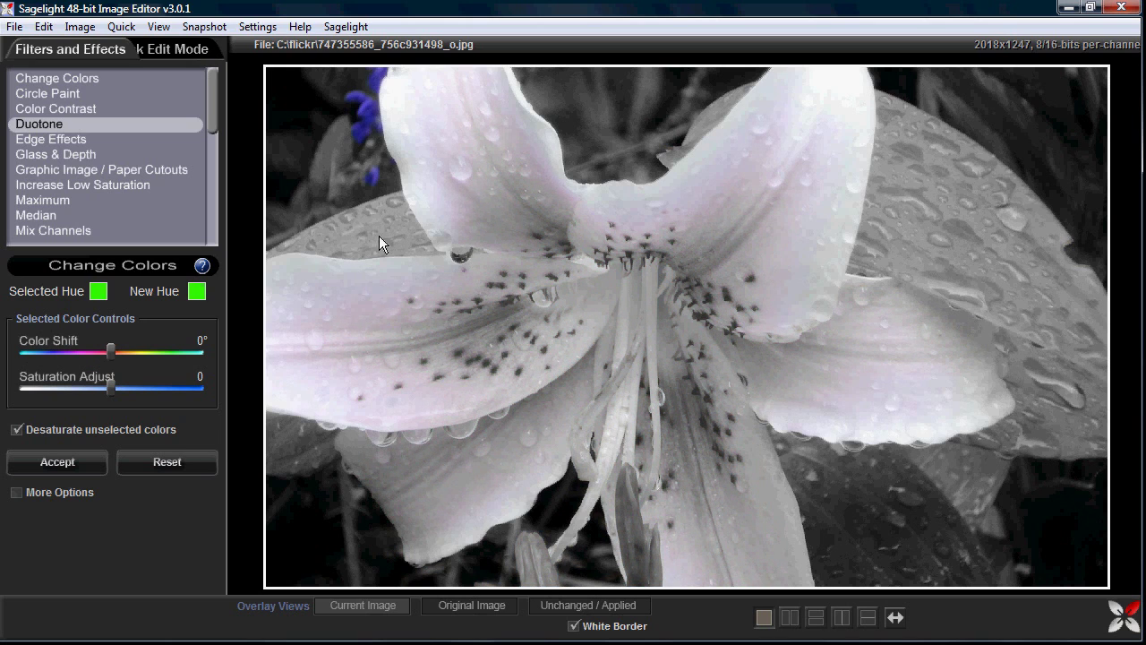
left_click(368, 130)
left_click(395, 248)
left_click(389, 245)
Step: Target the petal's red again, set its Color Shift to -126°, and accept the color change
left_click(505, 308)
left_click(505, 311)
left_click_drag(107, 345, 48, 346)
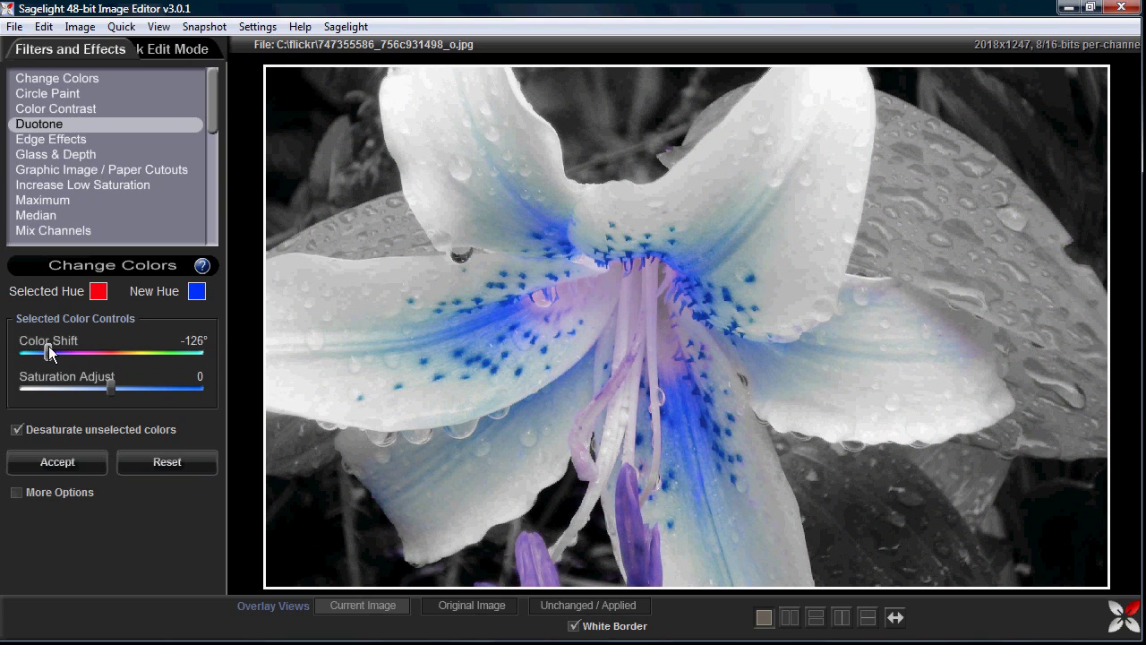
left_click(75, 461)
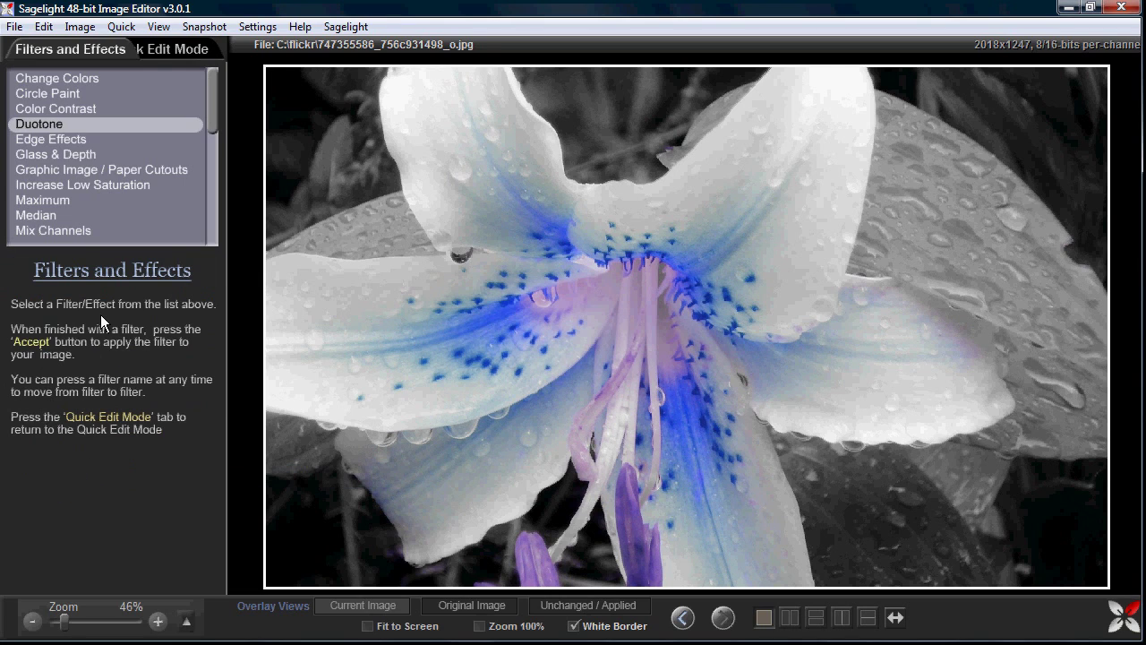
Step: In Quick Edit Mode, set Low Tone Contrast to 75, Brightness to -29, Shadows to -10 and Saturation to -12, and apply the adjustments
left_click(154, 51)
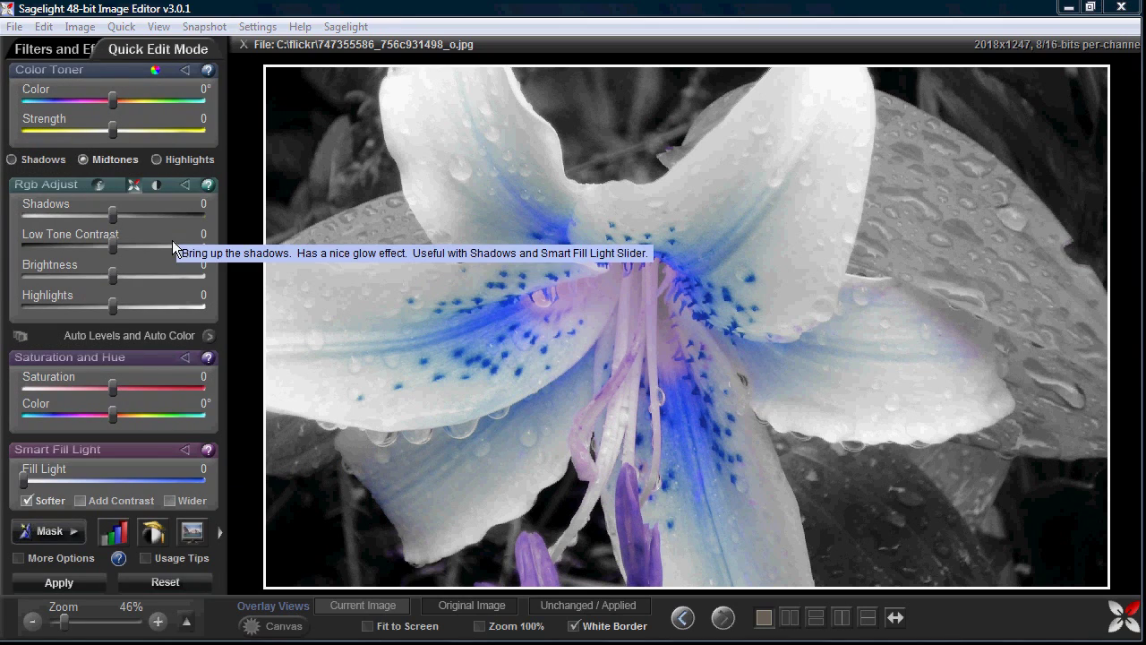
scroll(146, 416, "down", 1)
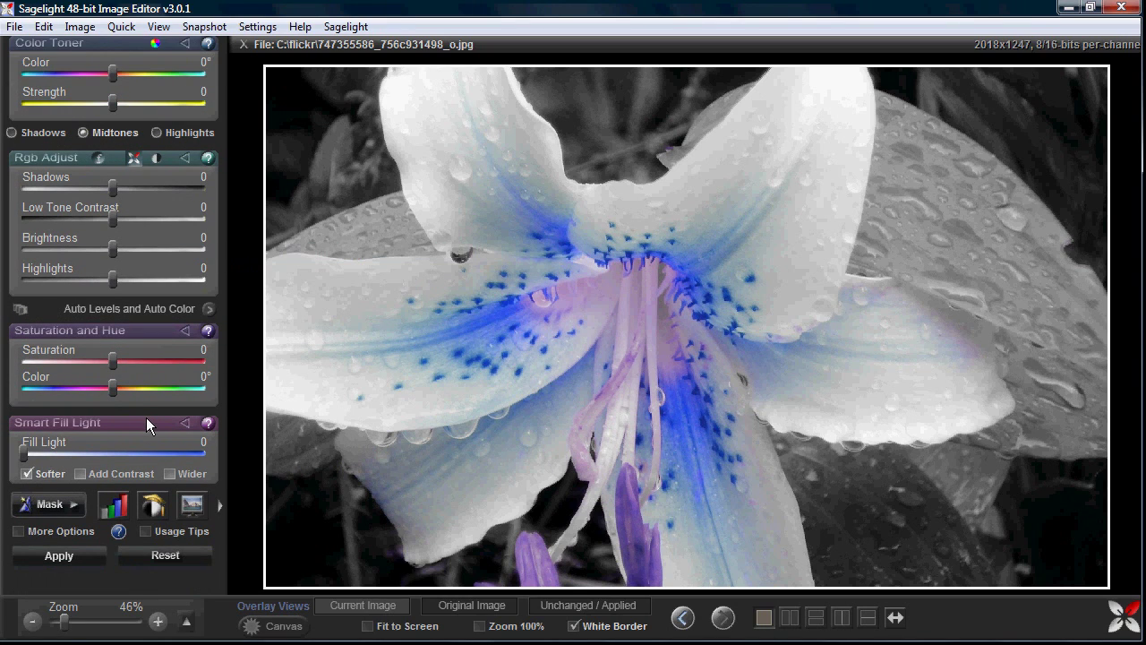
left_click_drag(114, 218, 179, 222)
left_click_drag(112, 252, 86, 250)
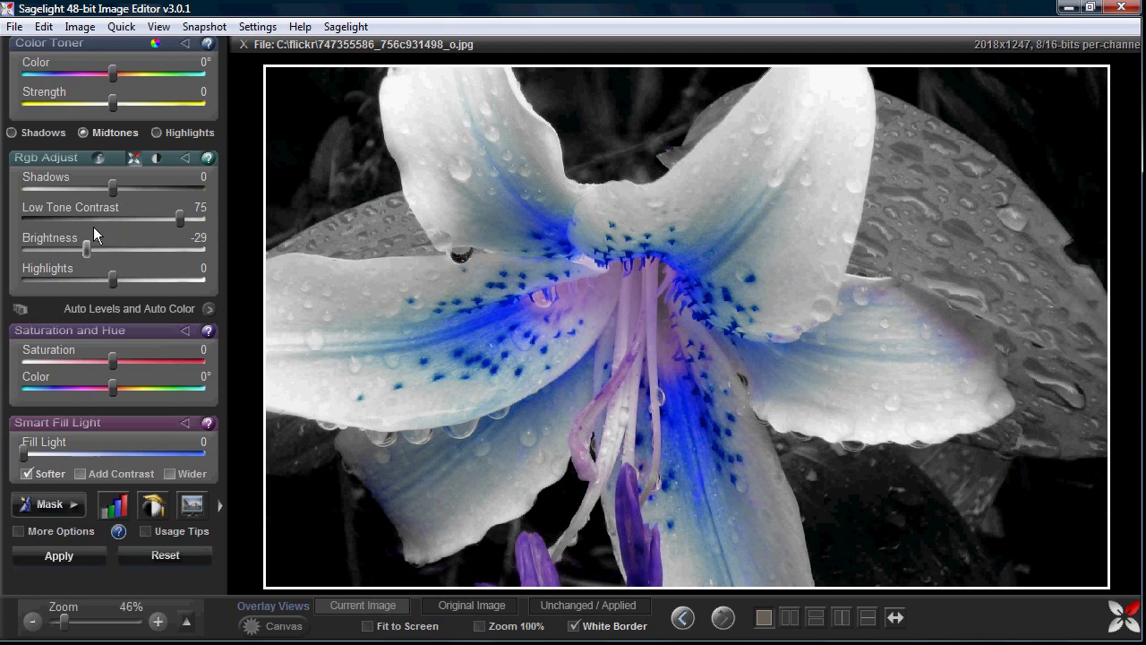
mouse_move(112, 188)
left_mouse_down()
mouse_move(94, 190)
mouse_move(104, 189)
left_mouse_up()
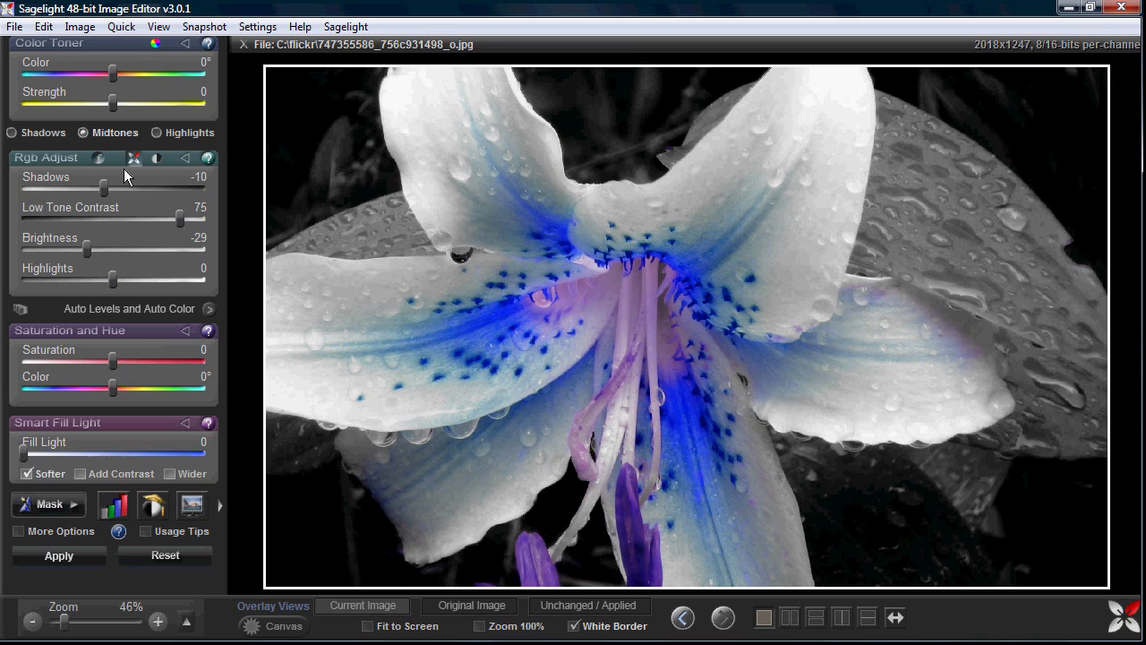
mouse_move(112, 361)
left_mouse_down()
mouse_move(96, 362)
mouse_move(106, 364)
left_mouse_up()
left_click(74, 563)
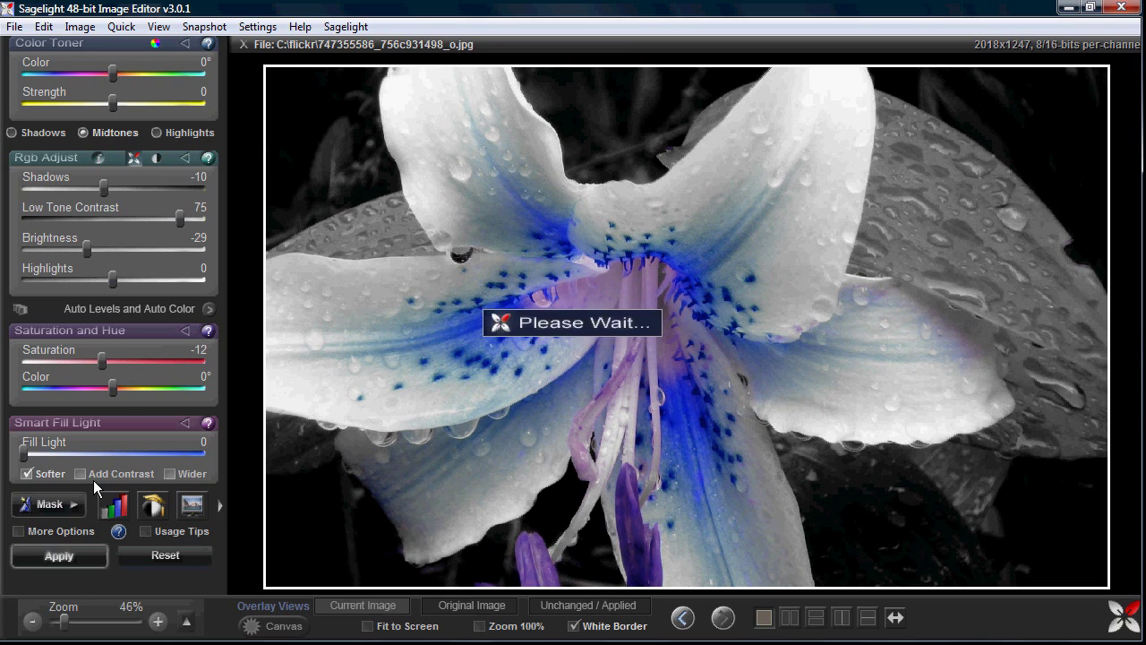
Step: Try a hue shift on the whole image and reset the adjustments
left_click_drag(109, 386, 165, 403)
left_click(164, 558)
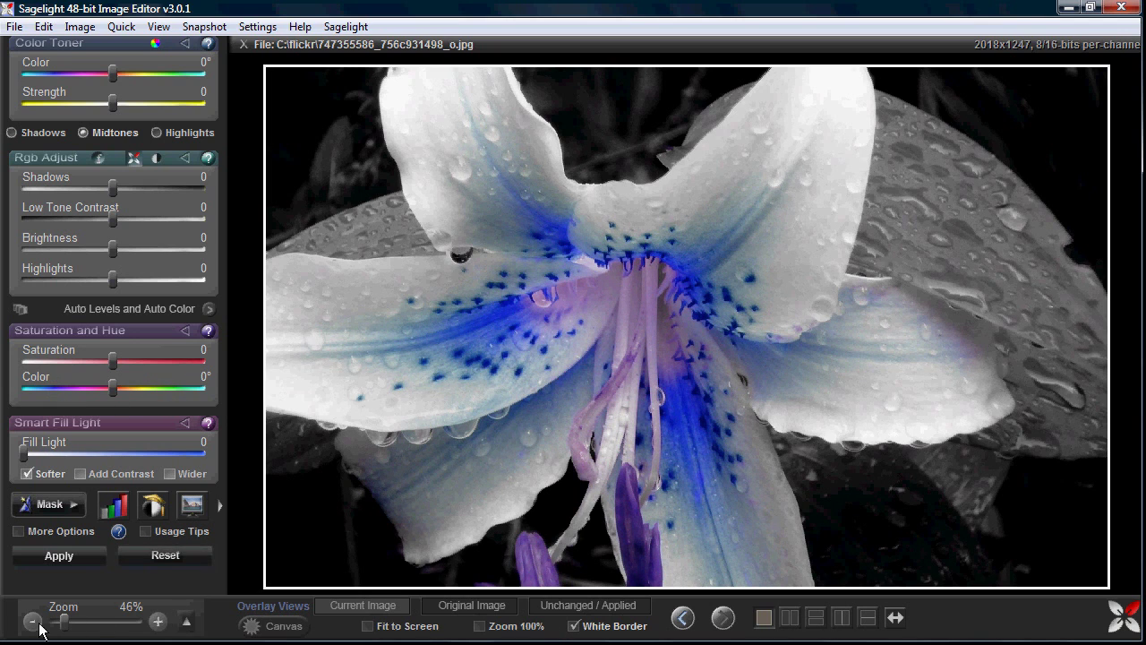
Step: Bring back the original lily image and open Change Colors on the petal's red with more options shown
left_click(15, 26)
left_click(60, 186)
left_click(69, 81)
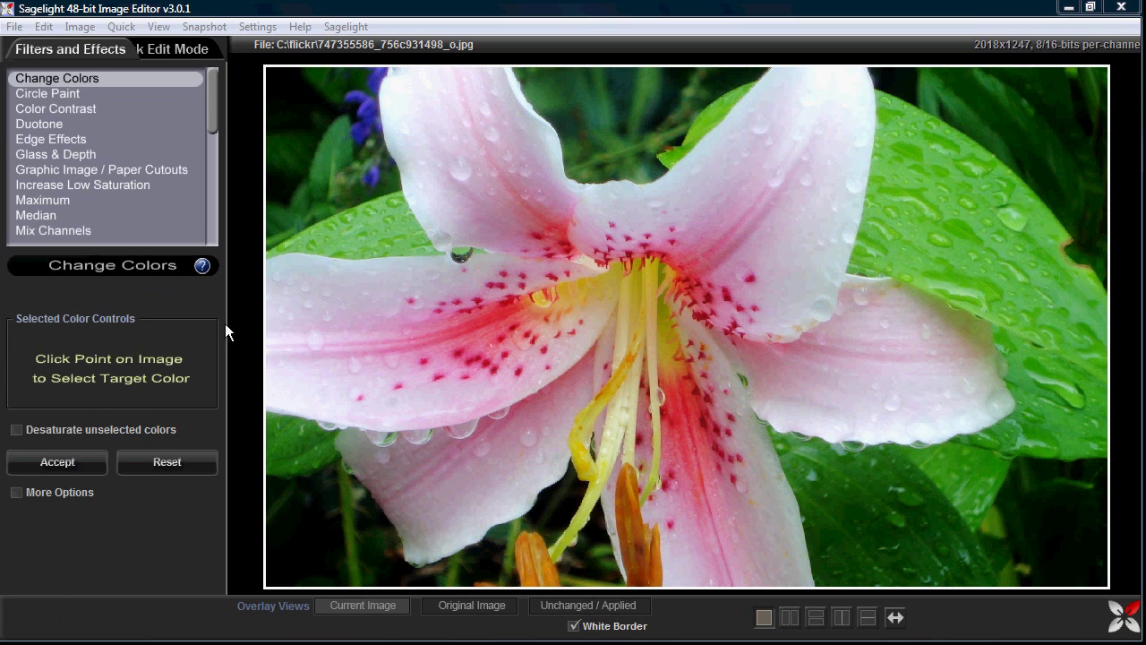
left_click(473, 325)
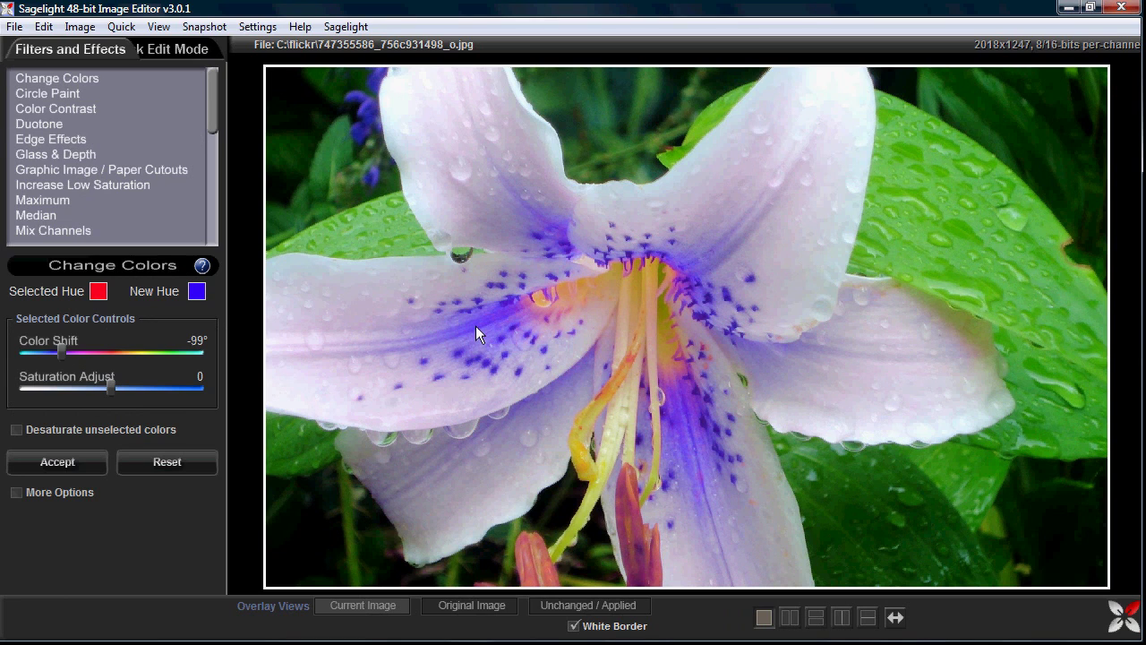
left_click(51, 494)
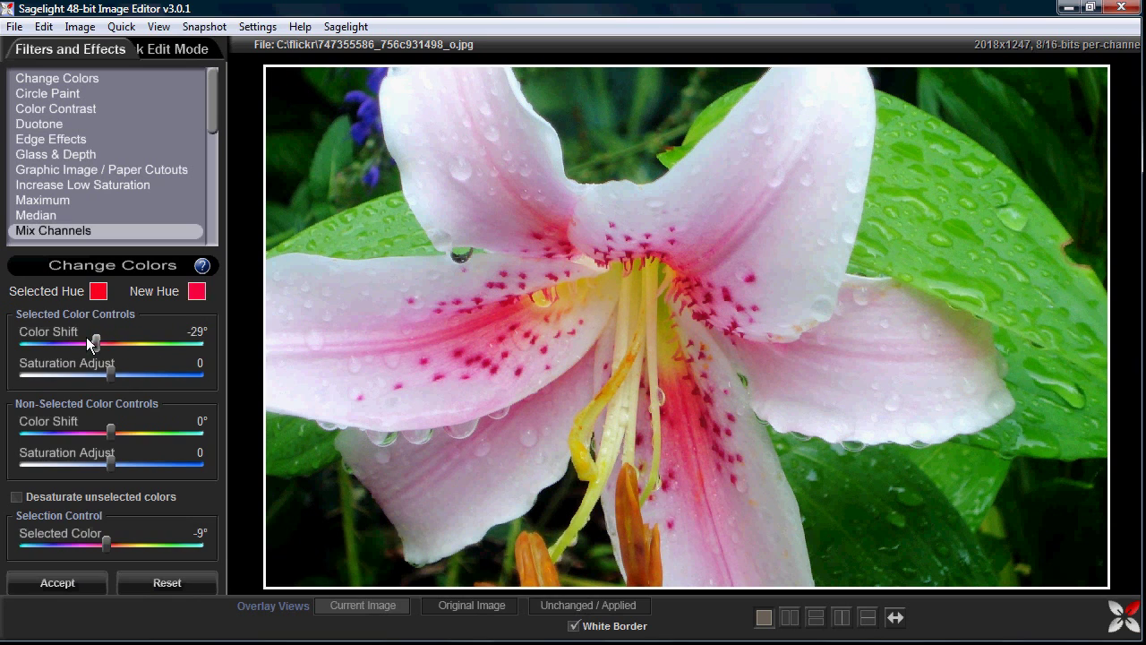
Step: Set the selected color's Color Shift to 32° and test the desaturation of unselected colors
left_click_drag(95, 342, 129, 342)
left_click_drag(46, 342, 127, 343)
left_click(71, 498)
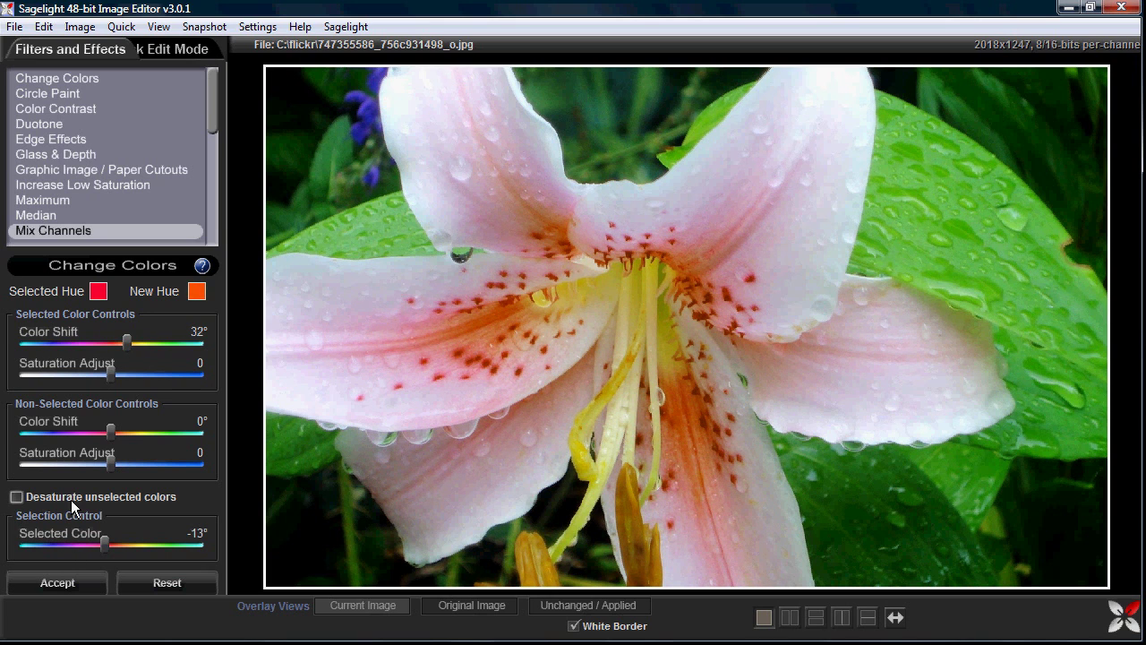
left_click(70, 498)
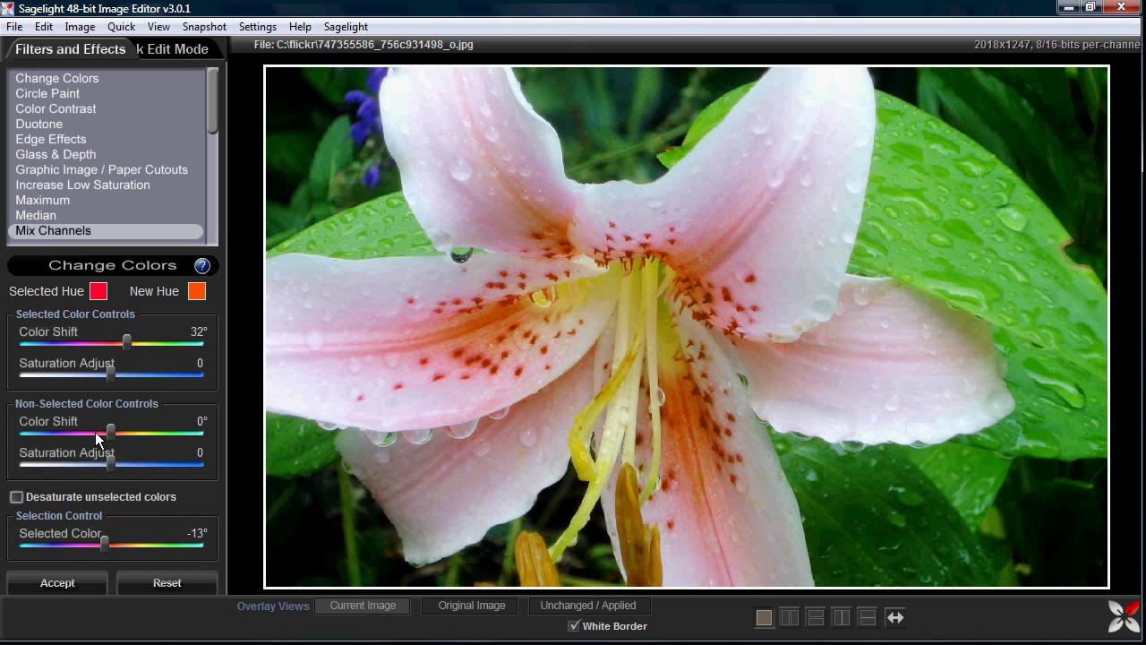
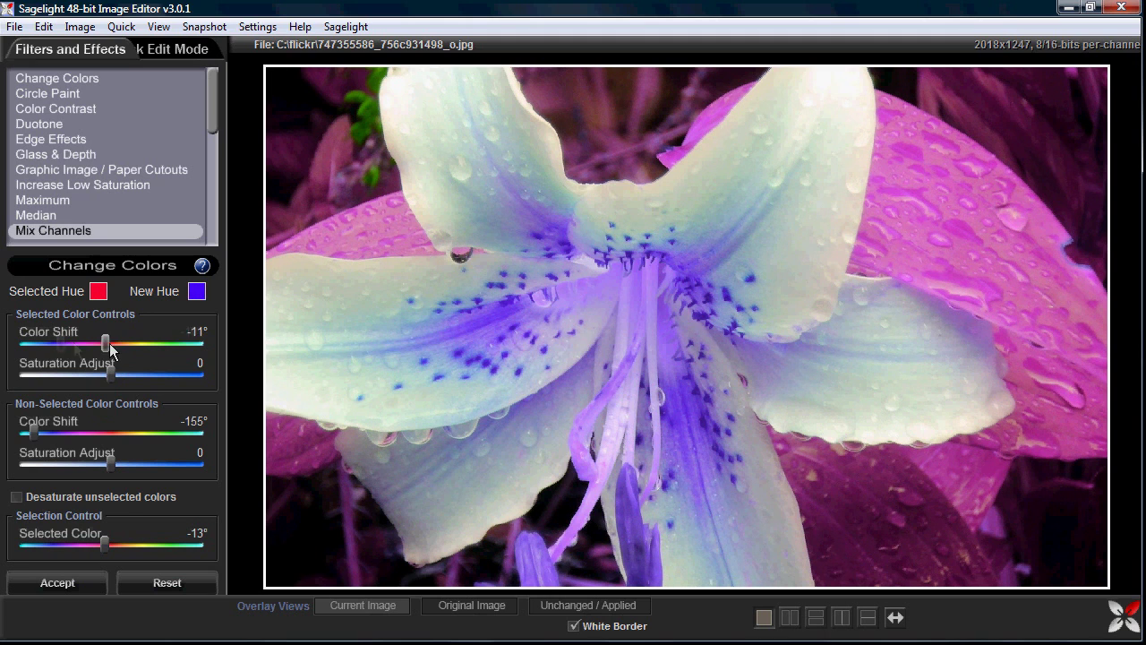
Step: Set the non-selected colors to a Saturation Adjust of -63 and a Color Shift of 7°, and the selected Color Shift to 3°
left_click_drag(44, 439, 56, 462)
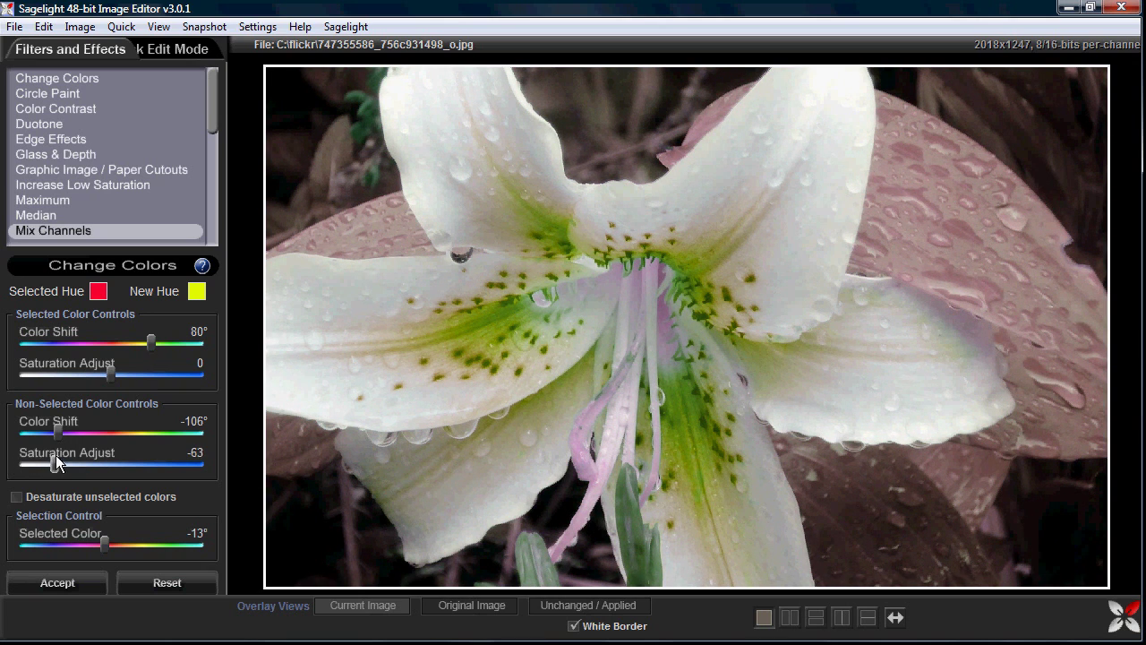
left_click_drag(150, 343, 109, 352)
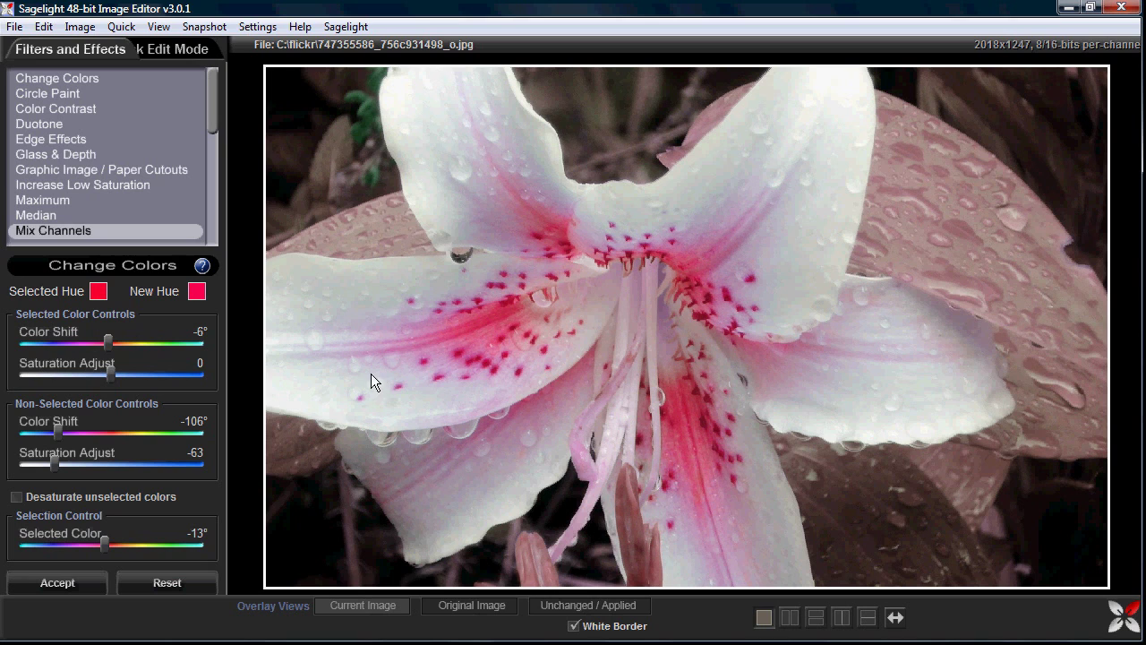
mouse_move(108, 342)
left_mouse_down()
mouse_move(95, 342)
mouse_move(113, 342)
left_mouse_up()
left_click_drag(59, 432, 114, 432)
Step: Resample the target color across the petals and stamens and adjust the Selected Color hue
left_click_drag(415, 284, 260, 480)
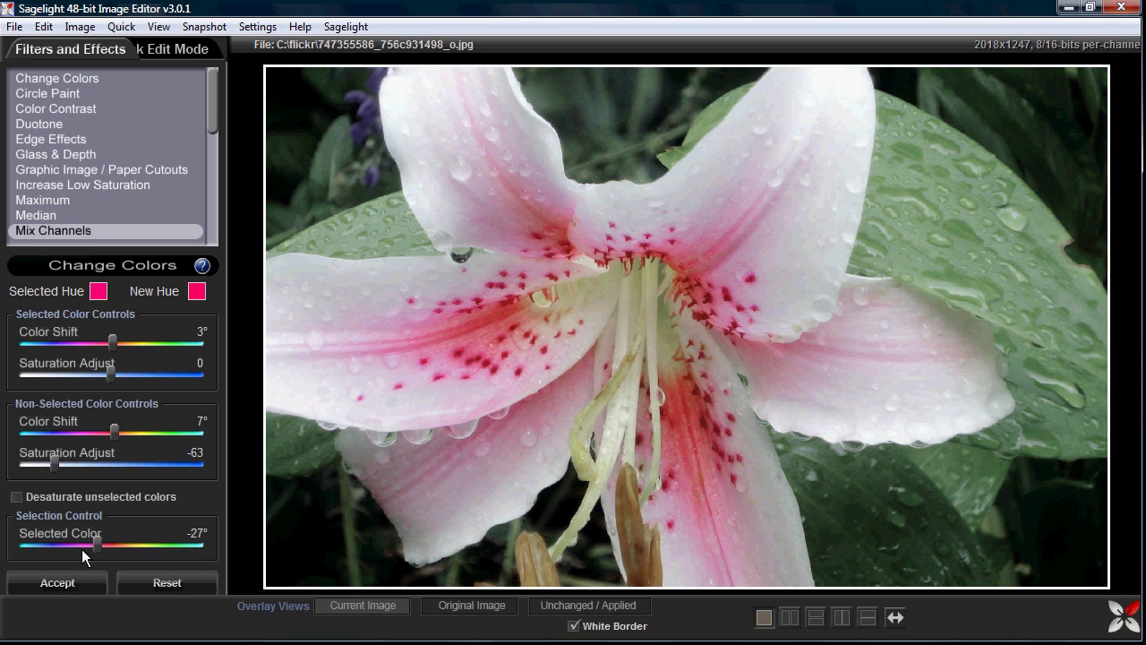
left_click_drag(539, 268, 612, 421)
mouse_move(129, 543)
left_mouse_down()
mouse_move(63, 540)
mouse_move(108, 540)
left_mouse_up()
Step: Using temporary desaturation of unselected colors as a guide, set the selected Saturation Adjust to 15 and the Selected Color to 45°
left_click(91, 493)
mouse_move(113, 371)
left_mouse_down()
mouse_move(140, 371)
mouse_move(126, 371)
left_mouse_up()
left_click_drag(105, 543, 134, 544)
left_click(38, 497)
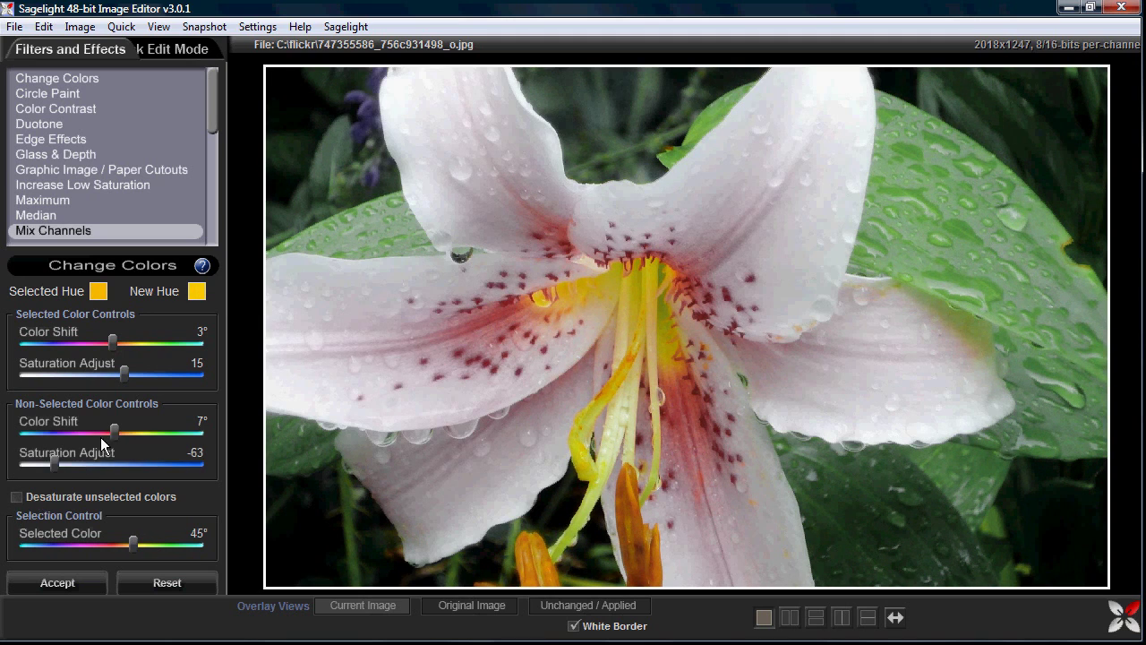
Step: Set Saturation Adjust to 23 for the selected color and -48 for non-selected colors, and exit the filter without accepting
mouse_move(55, 464)
left_mouse_down()
mouse_move(96, 464)
mouse_move(58, 466)
mouse_move(89, 468)
mouse_move(75, 468)
left_mouse_up()
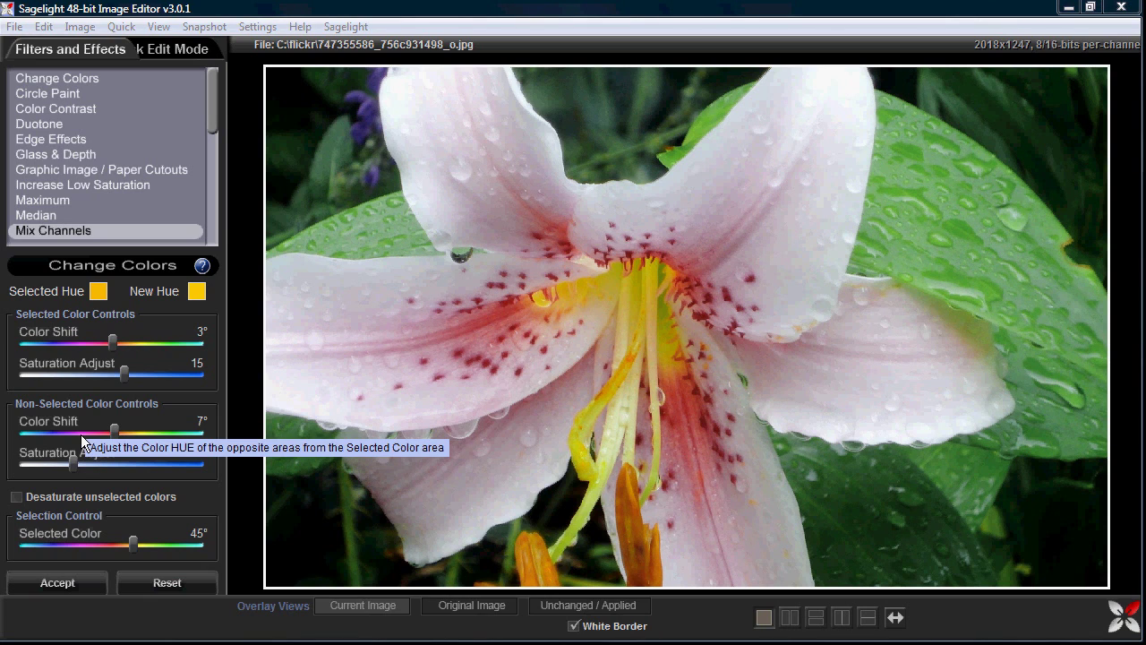
mouse_move(124, 369)
left_mouse_down()
mouse_move(110, 372)
mouse_move(133, 380)
left_mouse_up()
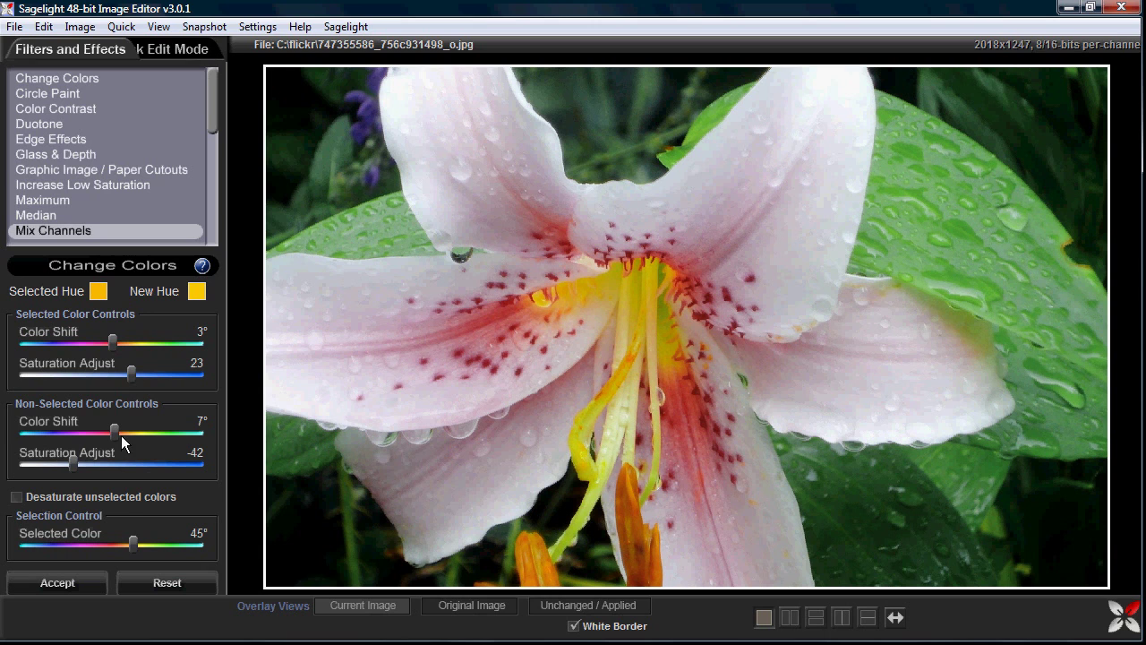
mouse_move(70, 457)
left_mouse_down()
mouse_move(57, 457)
mouse_move(116, 457)
mouse_move(68, 460)
left_mouse_up()
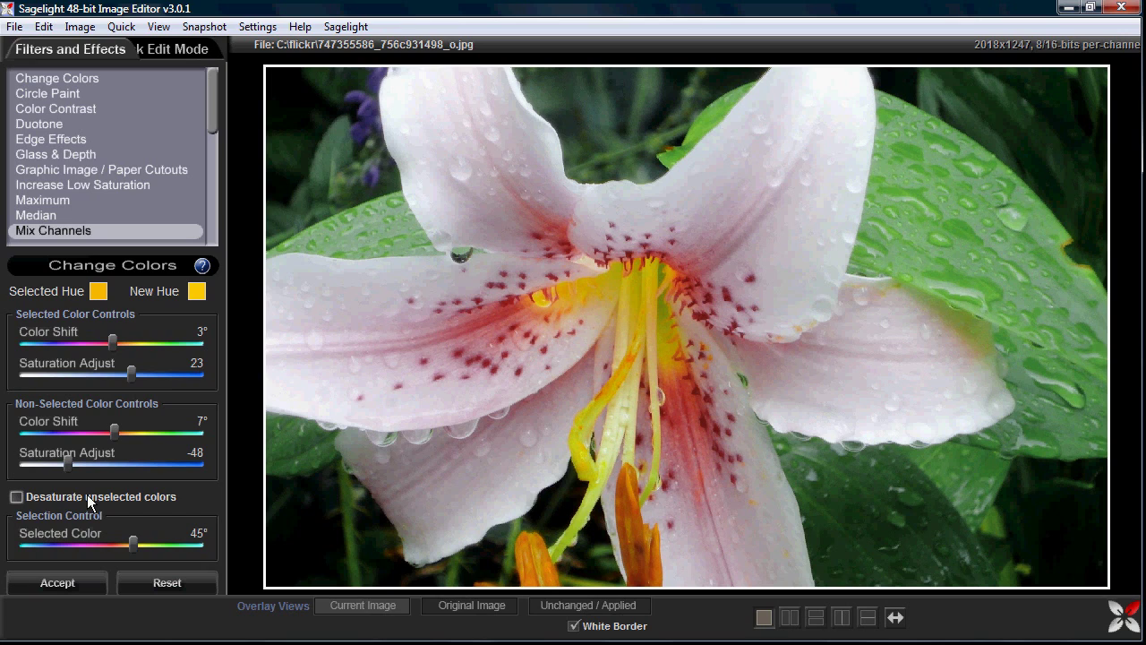
key("Escape")
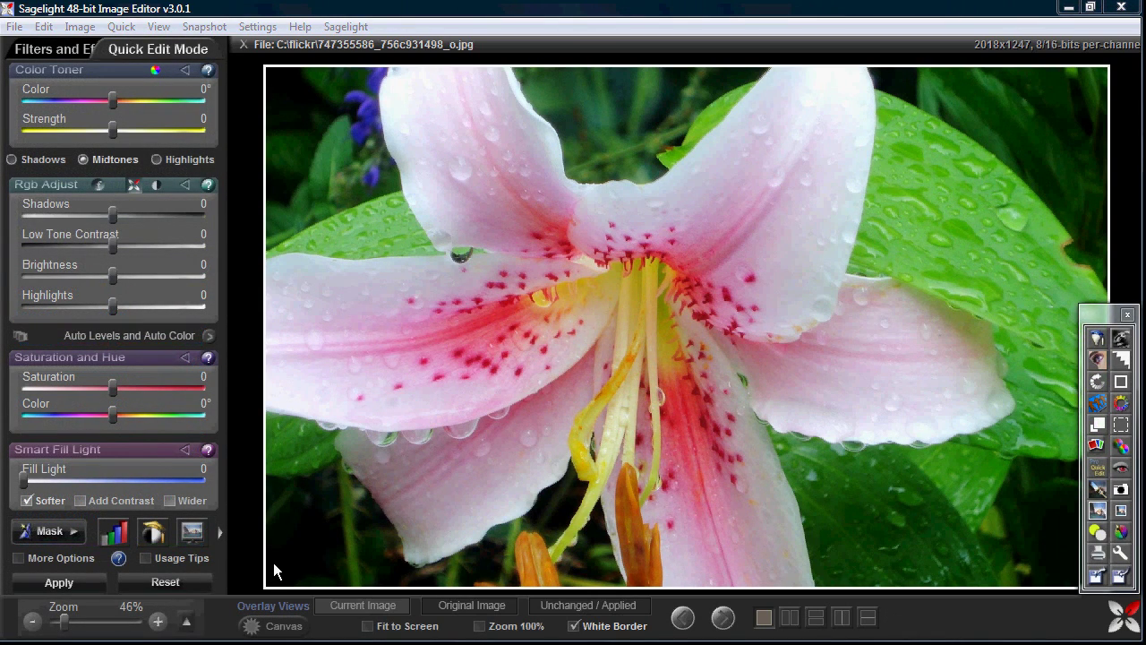
Step: Reopen Change Colors, target the red near the flower's center, and set its Color Shift to 0°
left_click(55, 49)
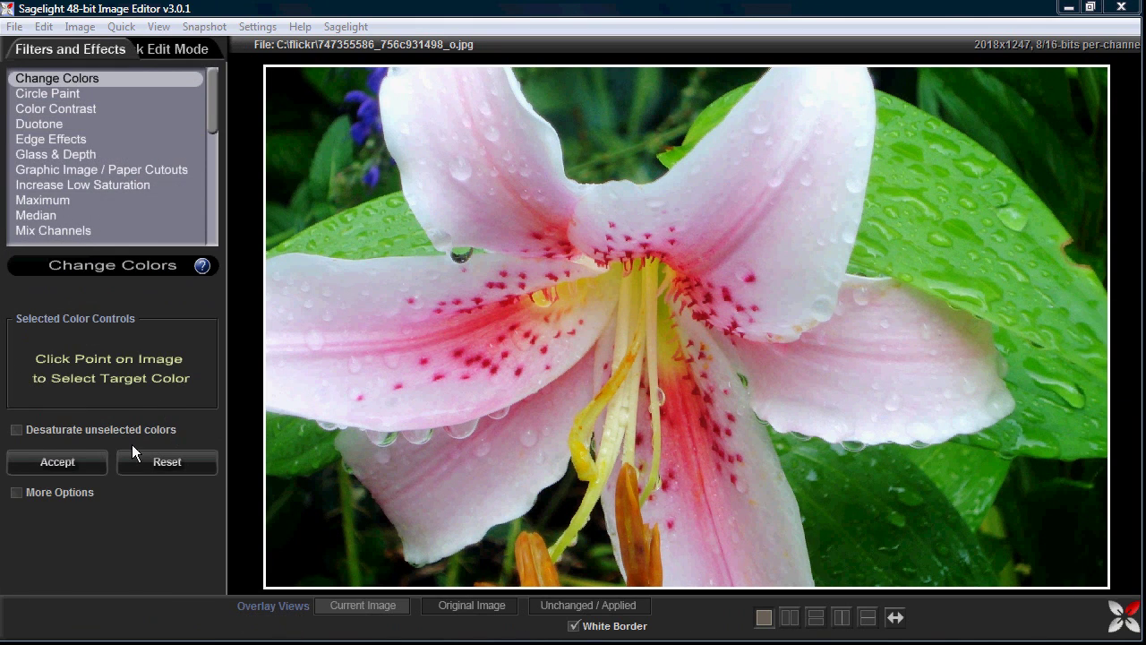
left_click(578, 289)
left_click_drag(61, 352, 111, 343)
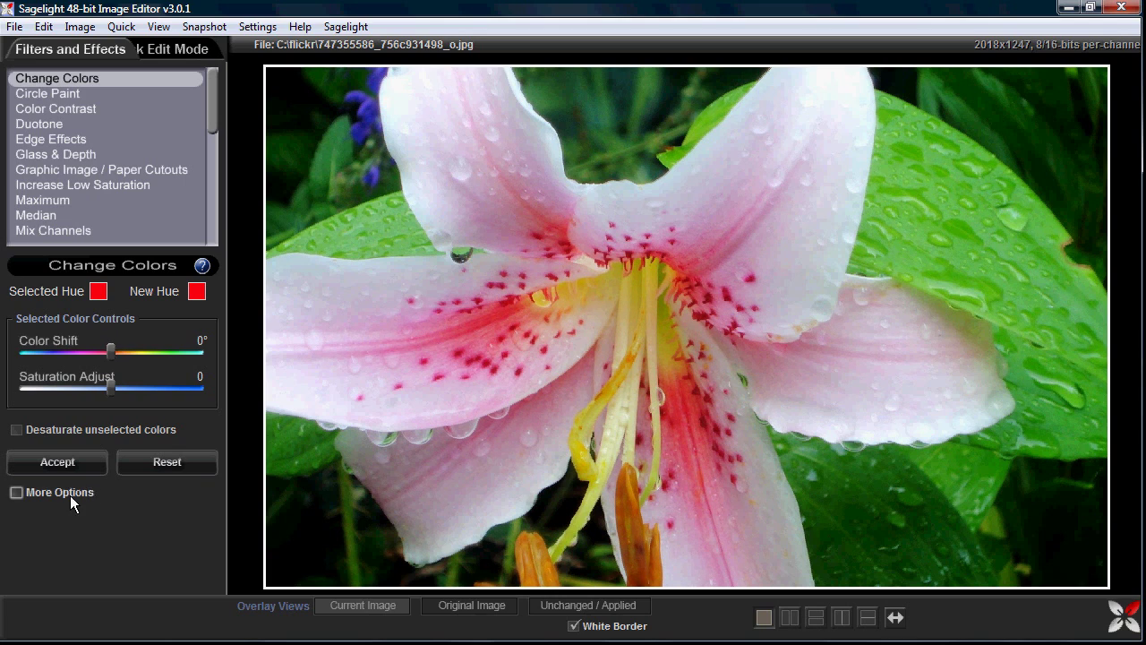
Step: Show the additional Change Colors options and set non-selected Saturation Adjust to -37, Selected Color to -20° and selected Saturation Adjust to 13
left_click(16, 492)
left_click_drag(106, 458, 78, 464)
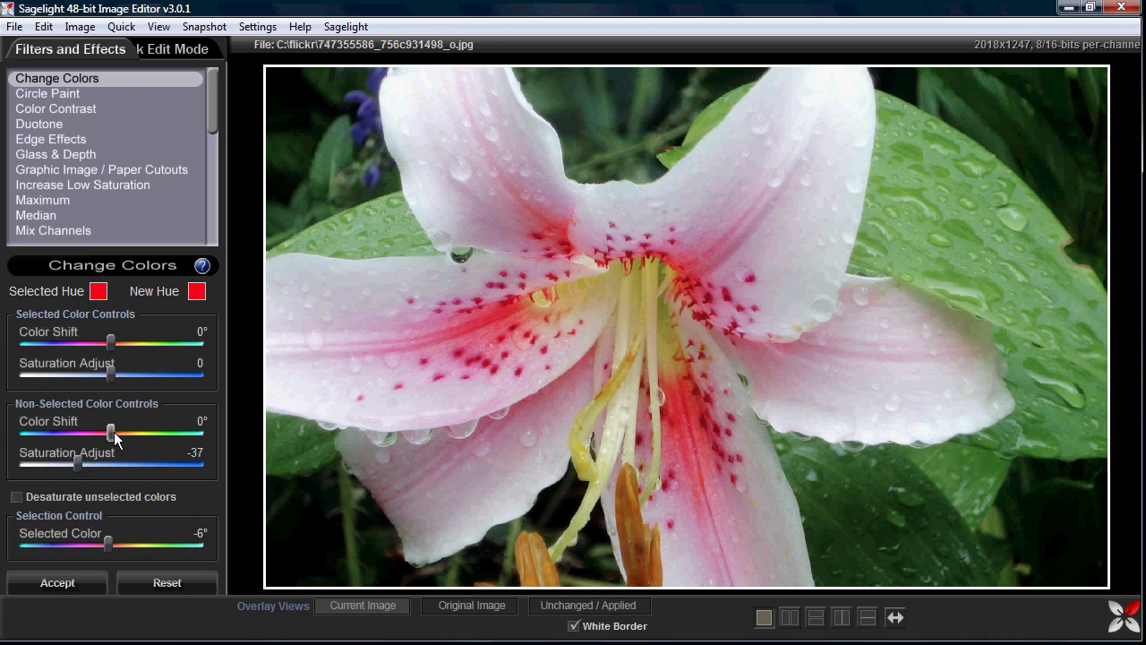
left_click_drag(108, 544, 101, 542)
left_click_drag(111, 375, 123, 378)
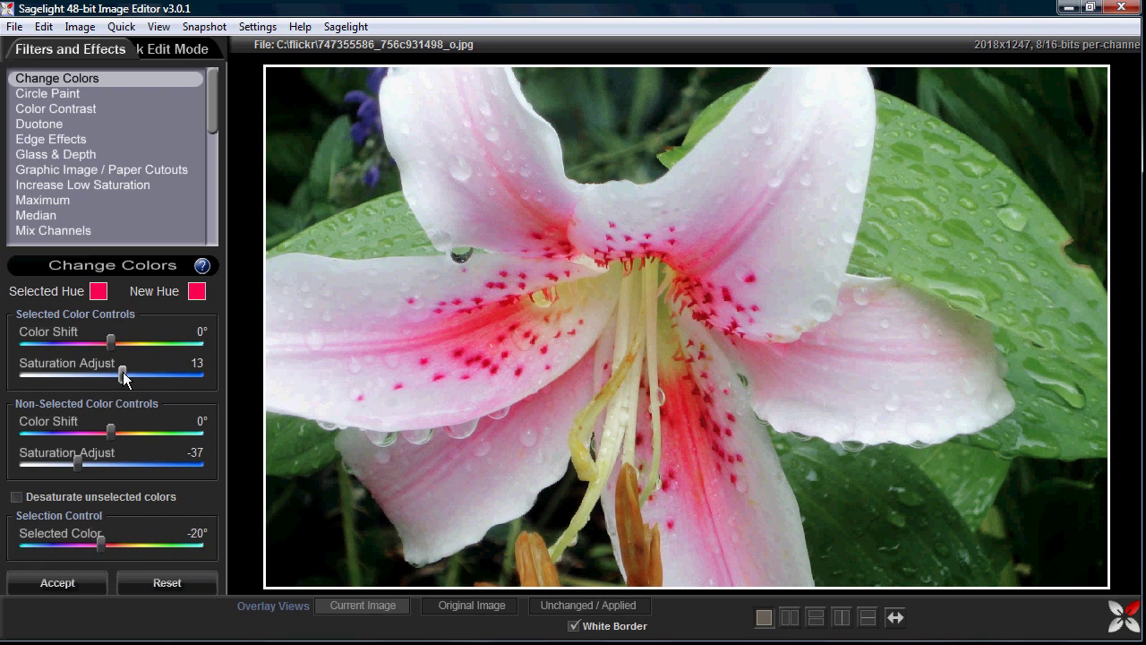
Step: Shift the Selected Color toward yellow, desaturate the non-selected colors further, and accept the Change Colors filter
left_click_drag(99, 544, 128, 541)
left_click_drag(82, 456, 48, 457)
left_click_drag(110, 370, 111, 371)
left_click(93, 573)
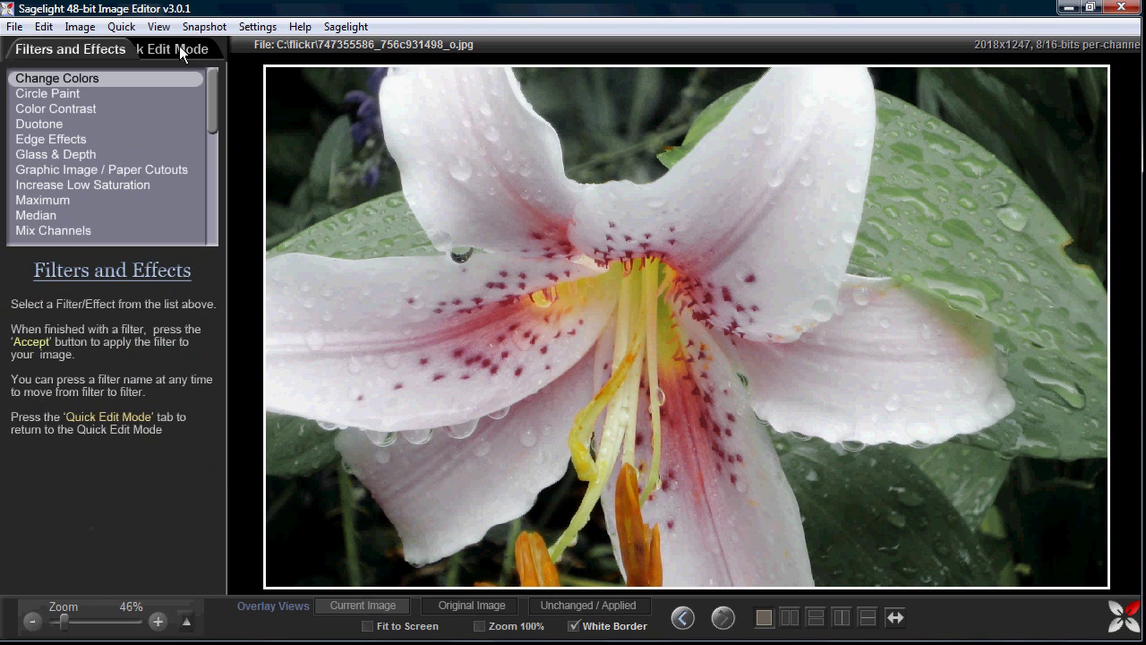
Step: Return to Quick Edit Mode, increase the contrast in Rgb Adjust, and apply the change
left_click(182, 50)
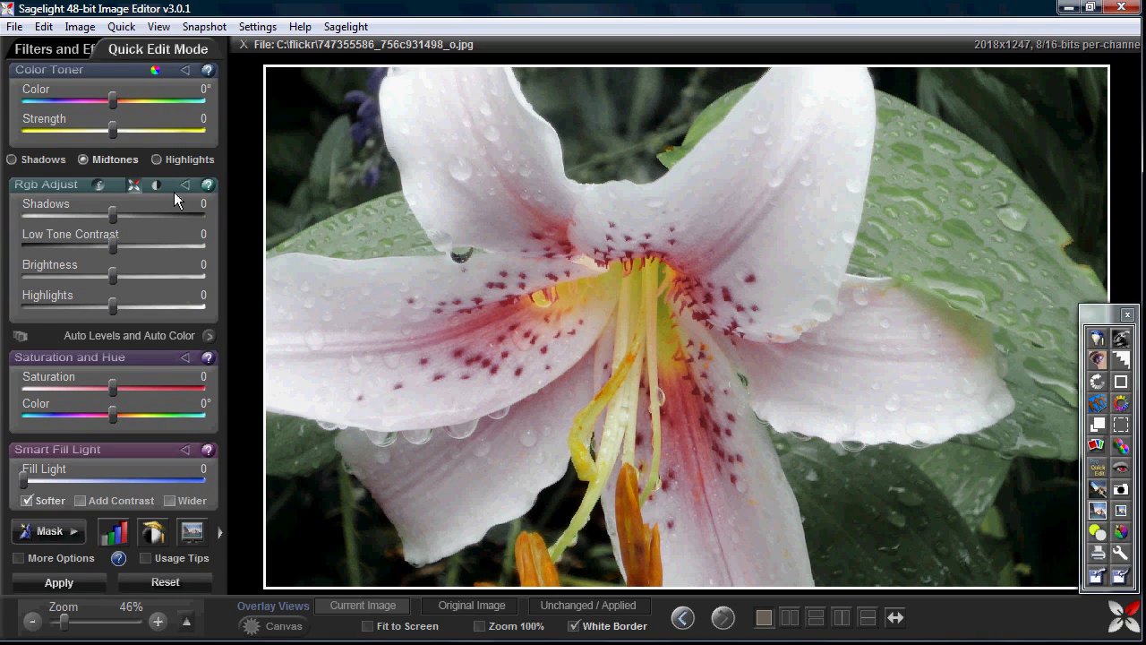
left_click(155, 185)
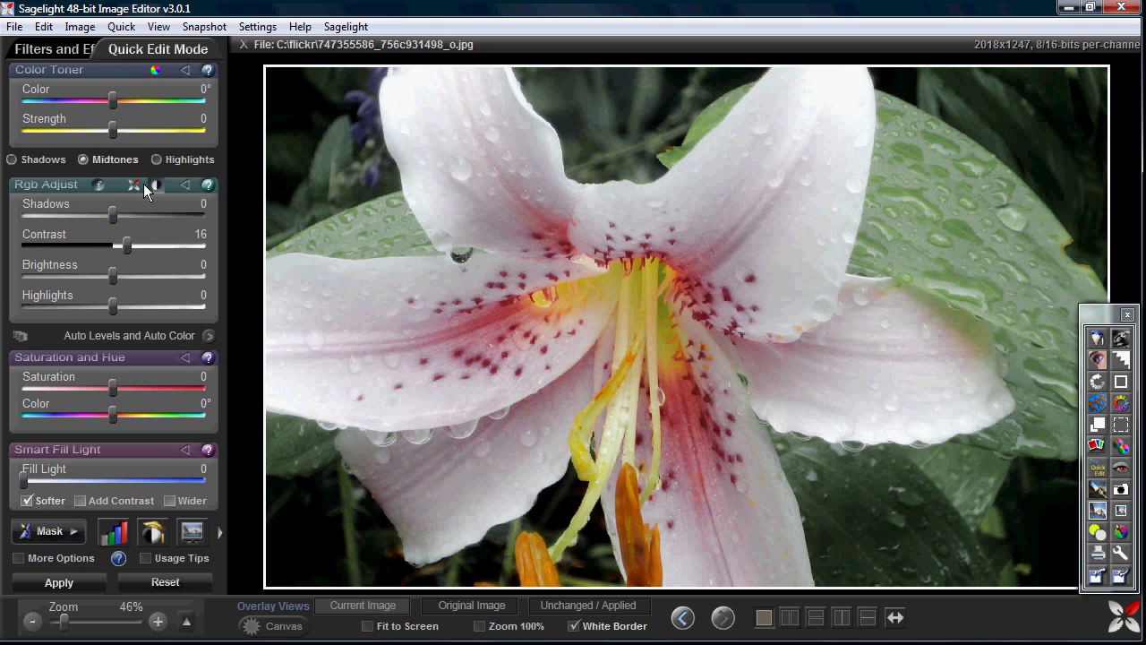
left_click(143, 183)
left_click_drag(138, 257, 121, 250)
scroll(103, 548, "down", 1)
left_click(89, 556)
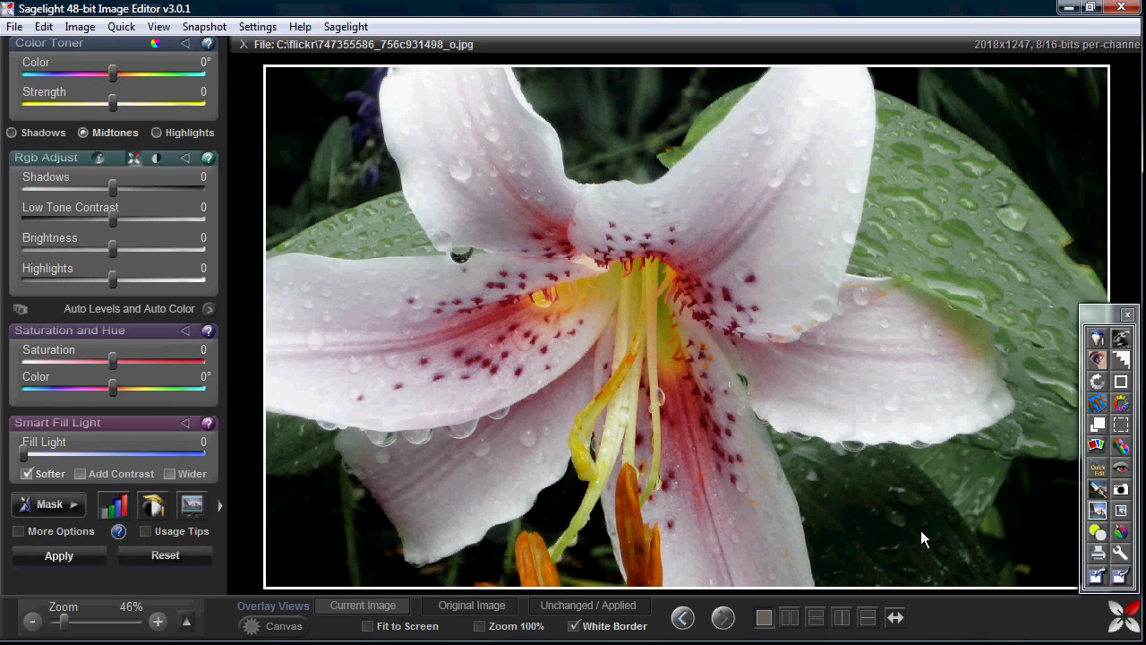
Step: Apply the Photographic Filter as Artistic Color with Strength 100 and view the result full screen
left_click(1095, 446)
left_click(134, 219)
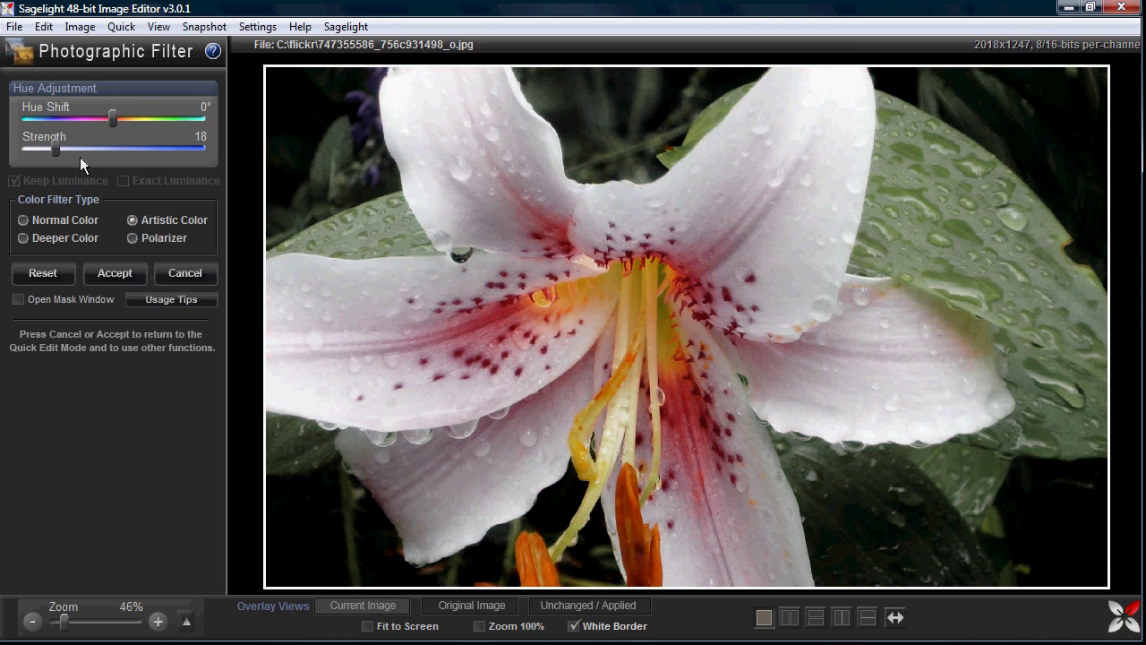
left_click_drag(79, 157, 204, 150)
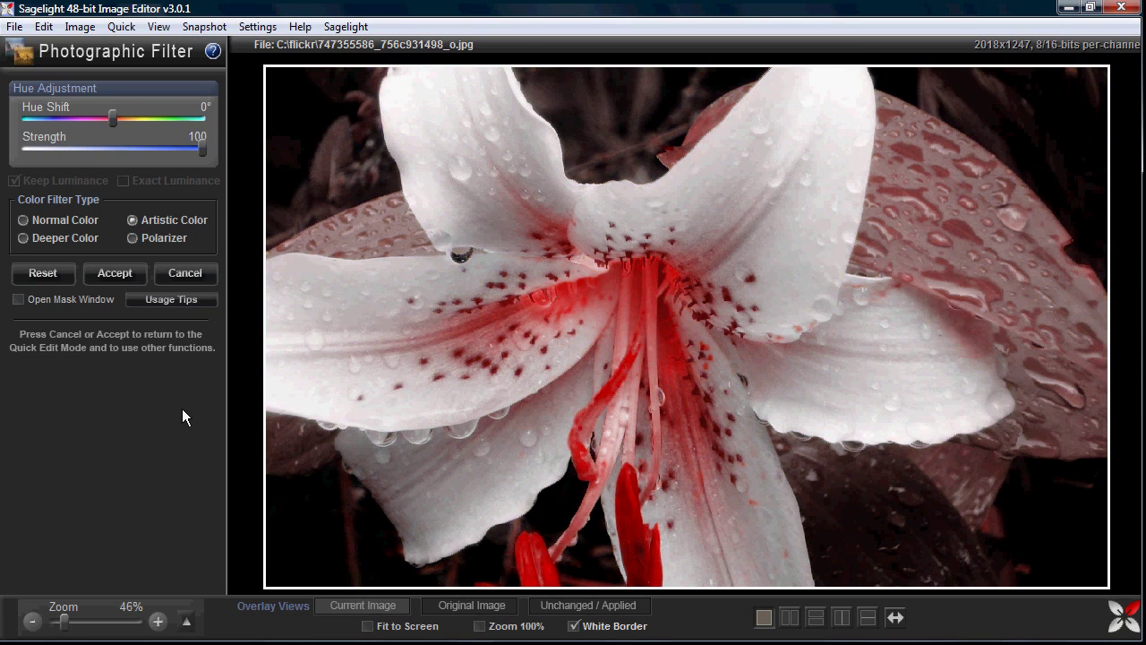
mouse_move(113, 119)
left_mouse_down()
mouse_move(102, 127)
mouse_move(134, 125)
mouse_move(112, 128)
left_mouse_up()
left_click(126, 273)
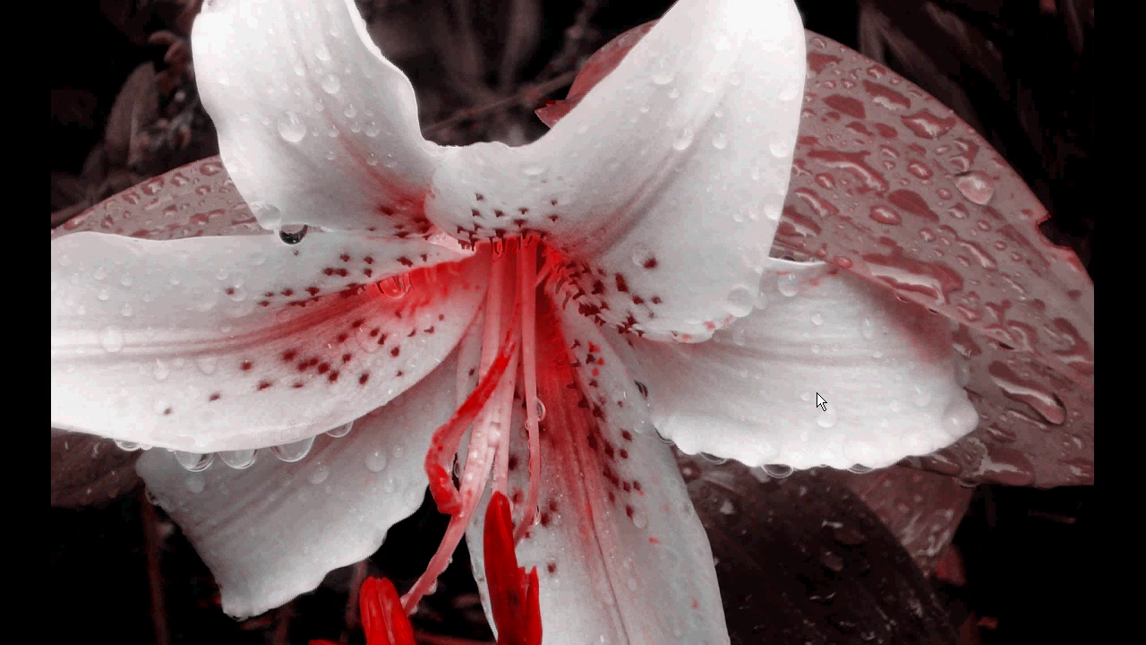
left_click(817, 392)
Step: Try Soft Focus with Add Contrast and 16% Softness, compare it with the original, and reset and leave the filter without accepting
left_click(52, 49)
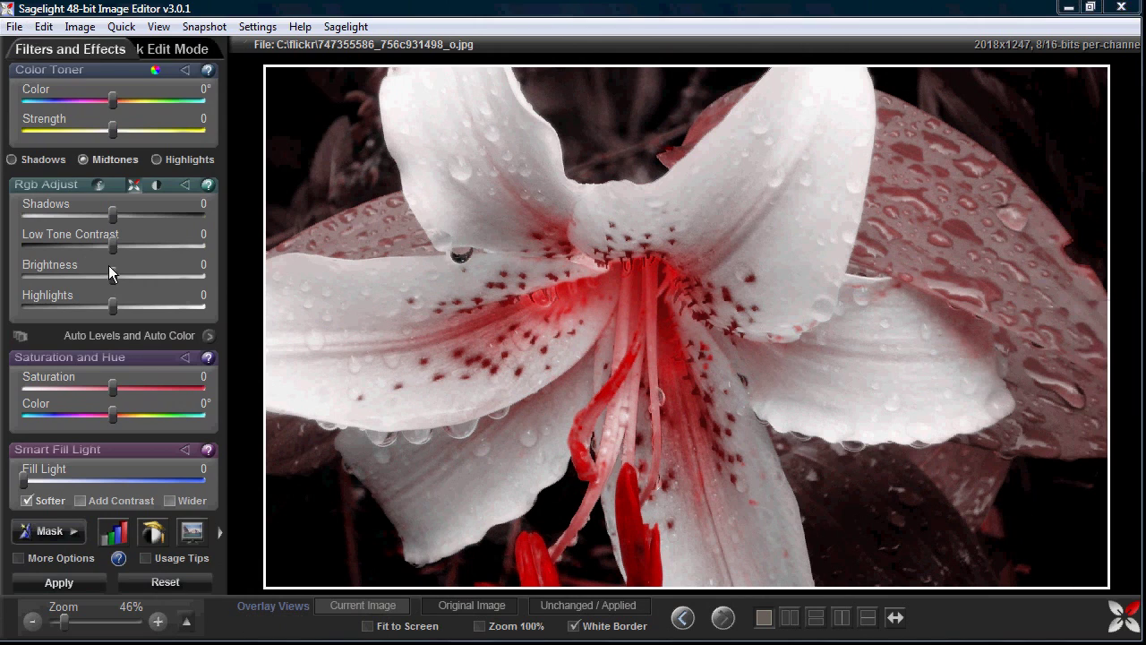
scroll(80, 202, "down", 2)
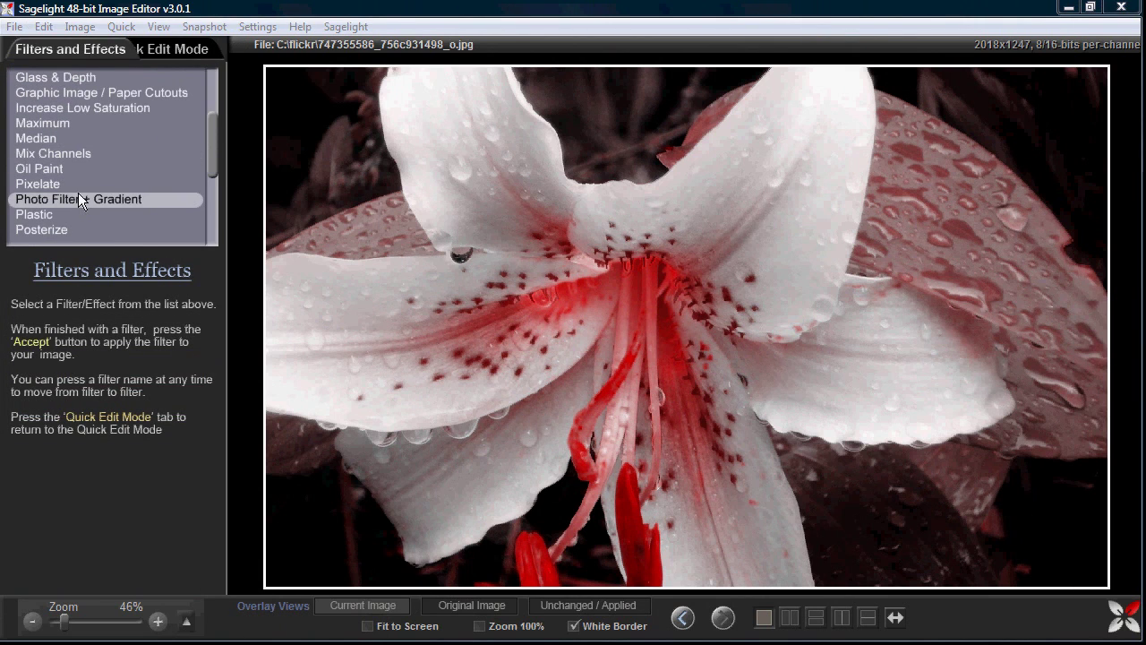
scroll(78, 202, "down", 1)
left_click(74, 200)
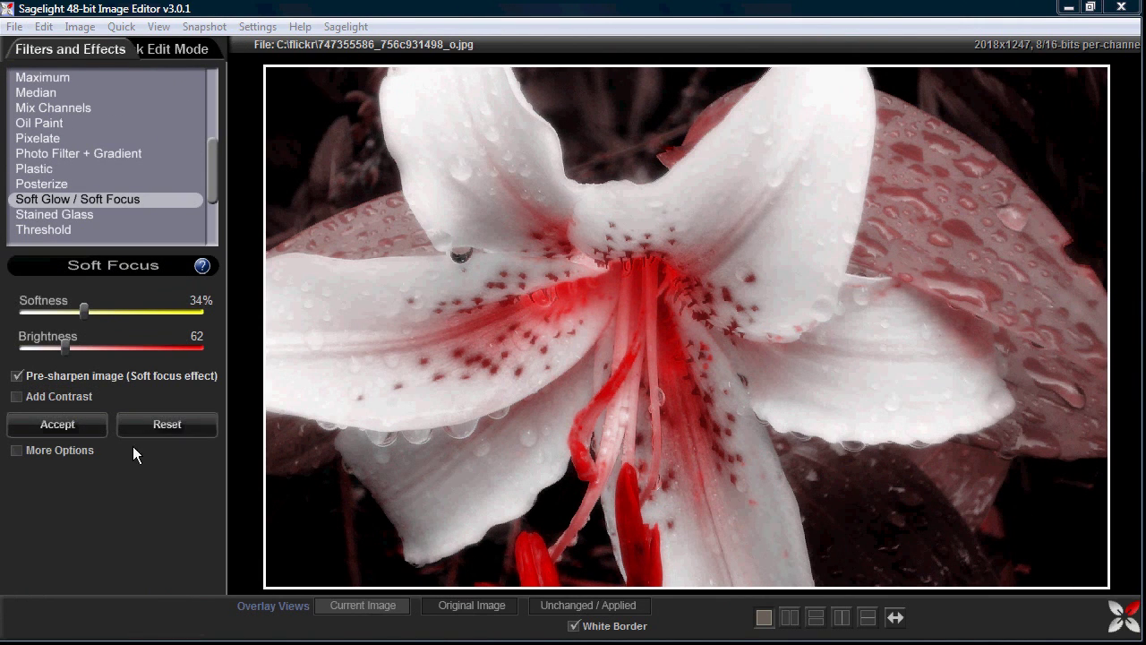
left_click(57, 397)
left_click_drag(83, 309, 51, 305)
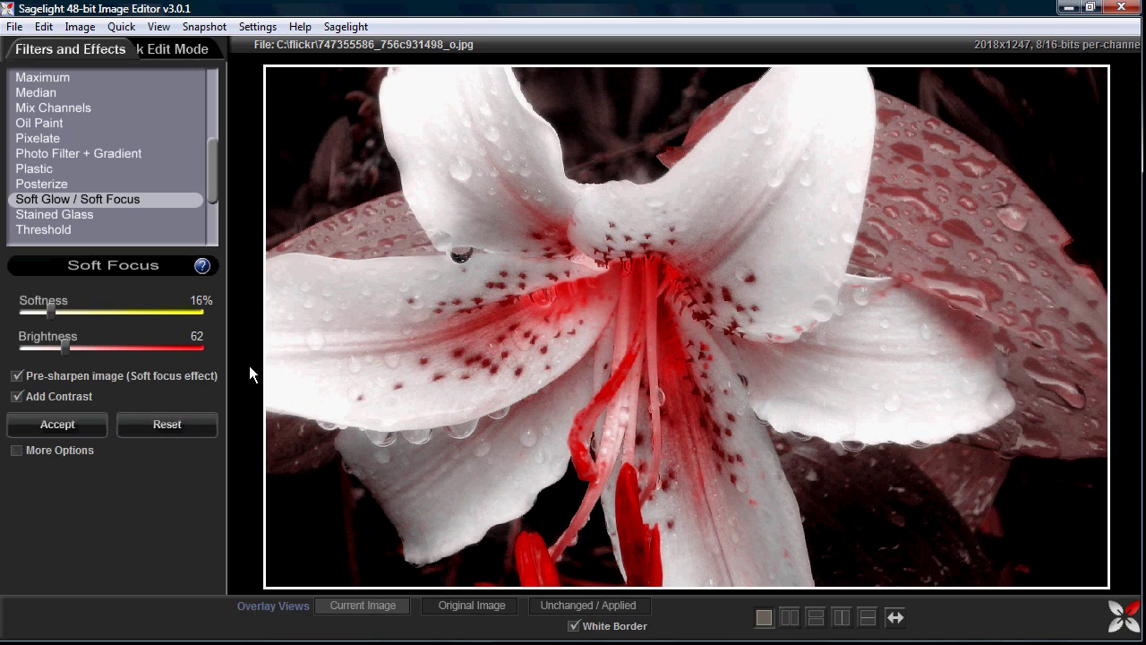
left_click(481, 608)
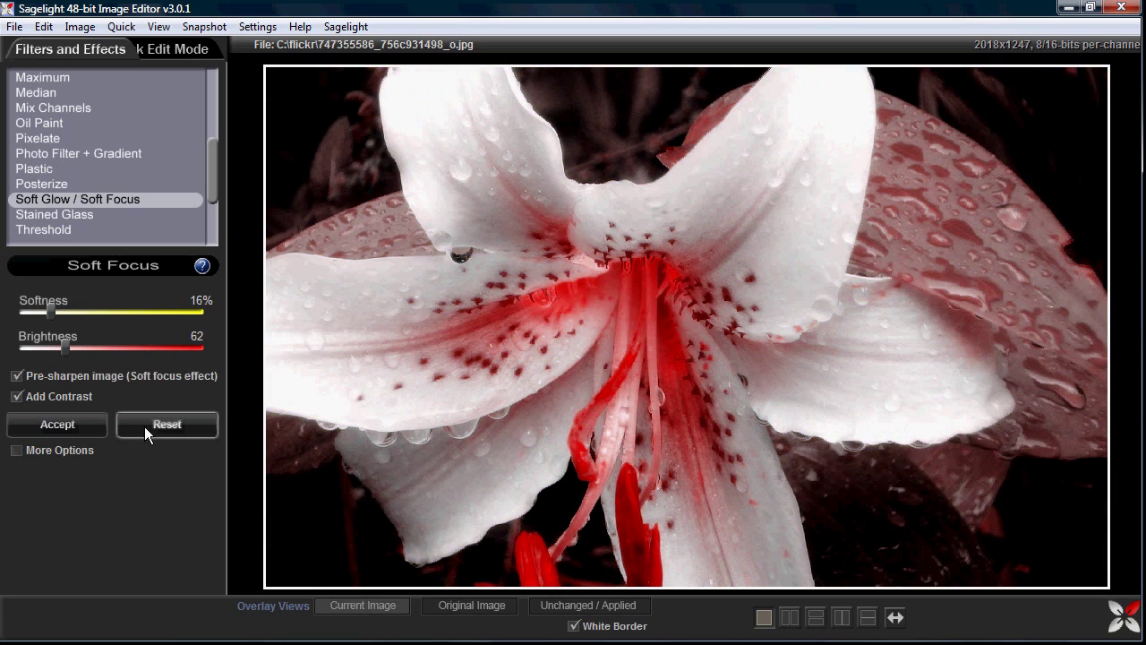
left_click(144, 426)
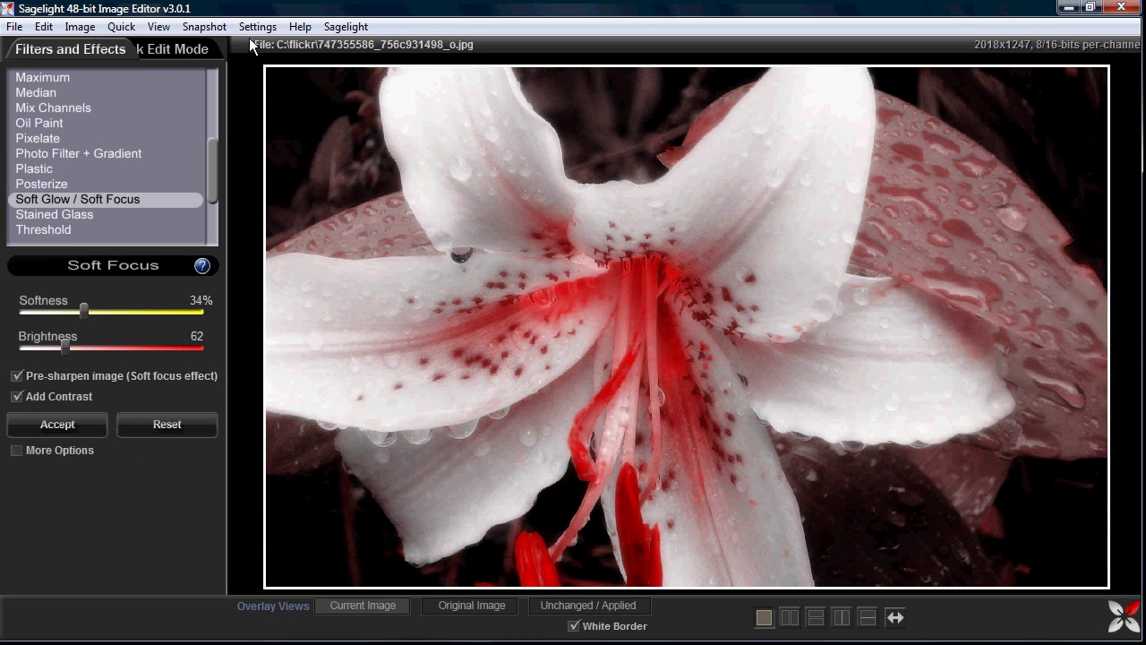
left_click(184, 46)
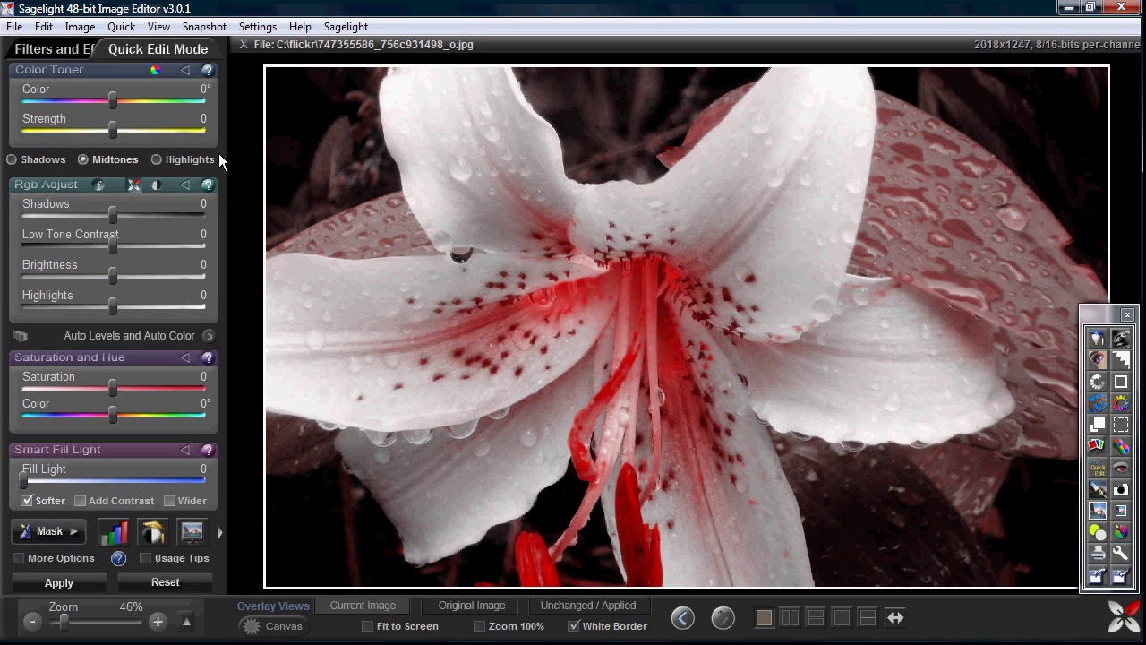
Step: Revert to the original image and apply the Photographic Filter as Artistic Color with Strength 100
left_click(14, 26)
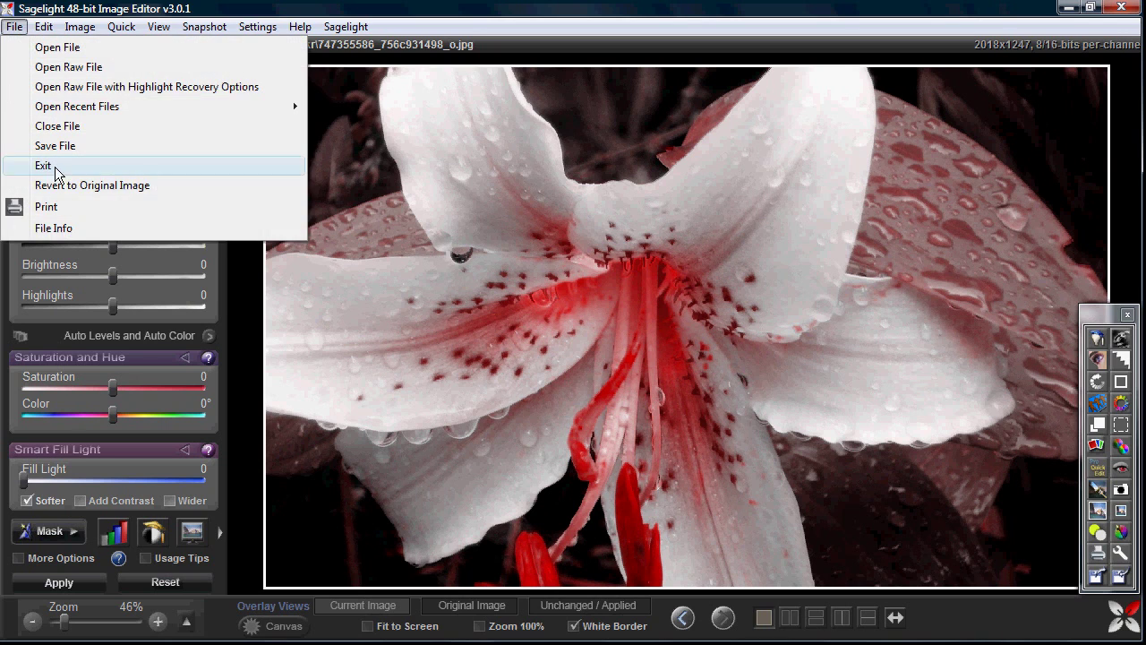
left_click(56, 185)
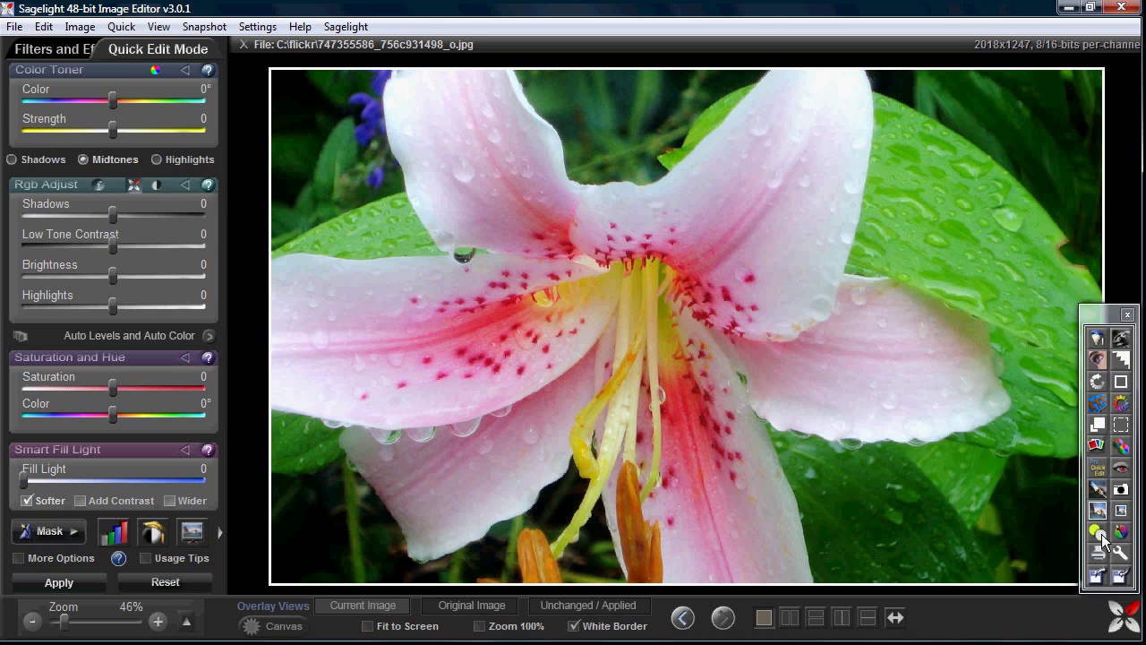
left_click(1098, 485)
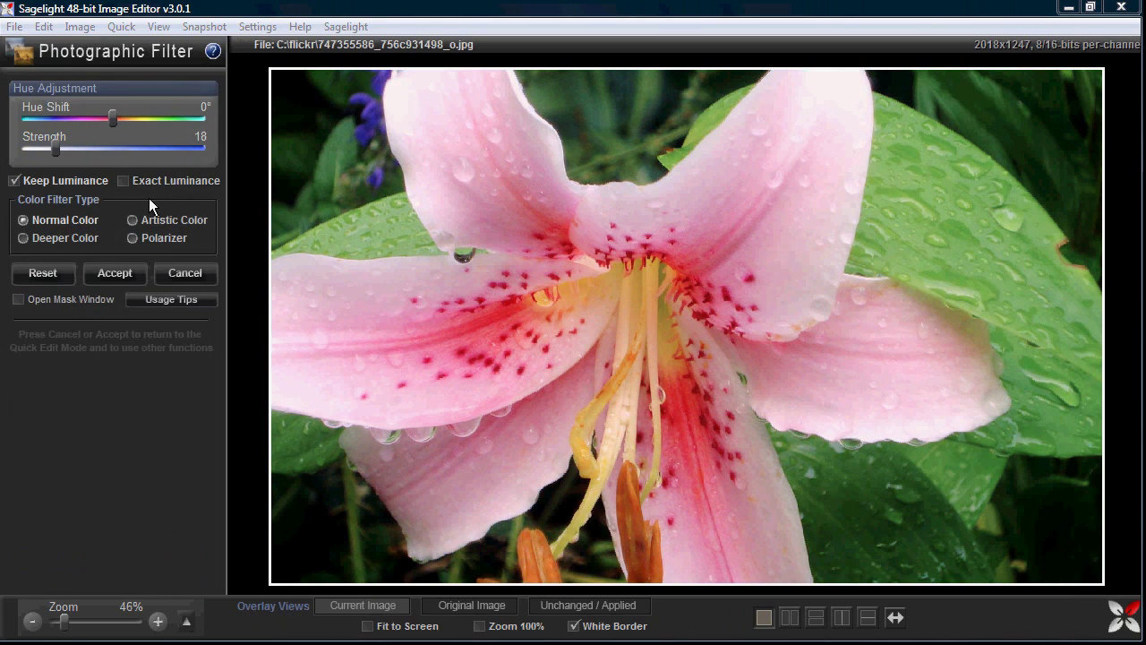
left_click(158, 220)
left_click_drag(56, 149, 245, 163)
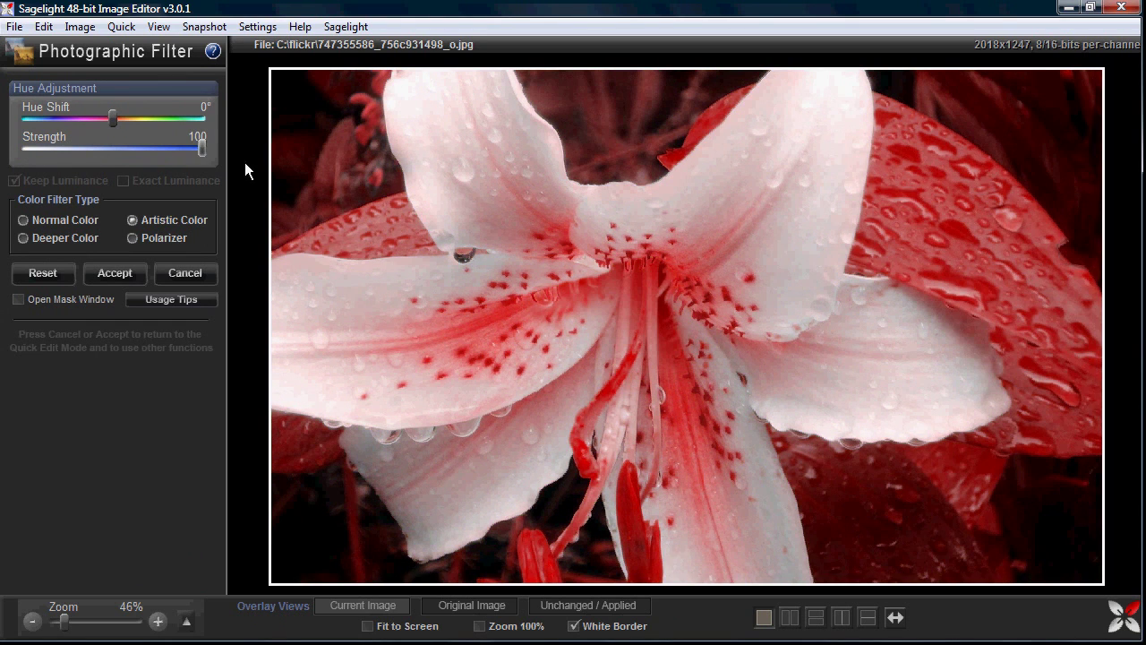
left_click(138, 280)
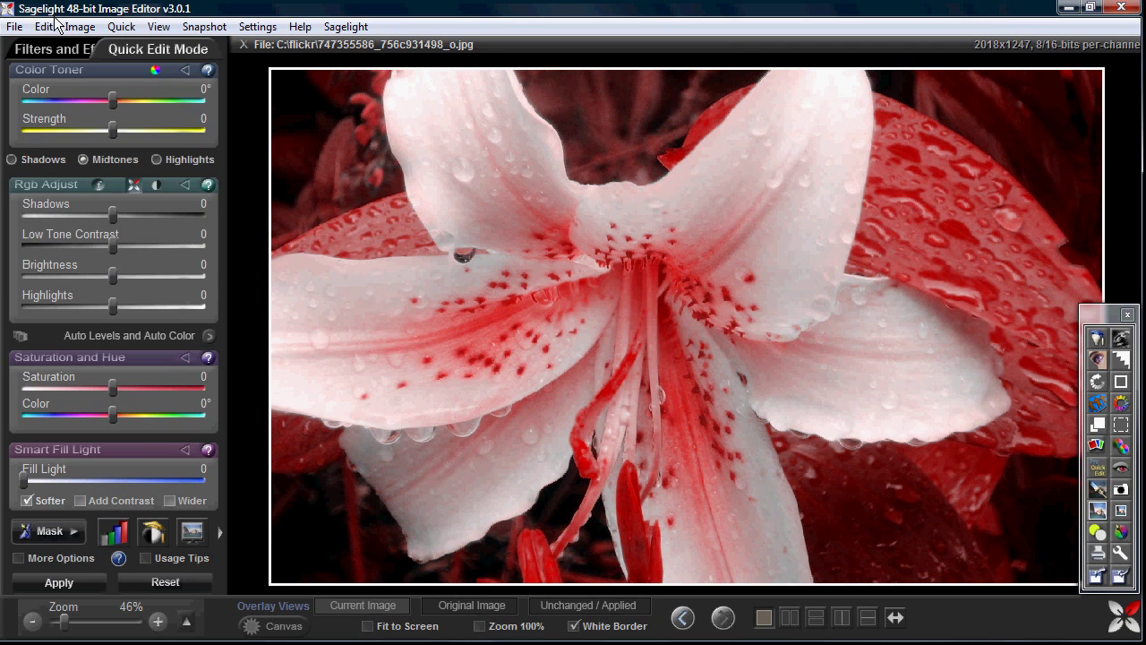
Step: Set the current image as the original and go back in the undo history to the version edited with Change Colors
left_click(43, 26)
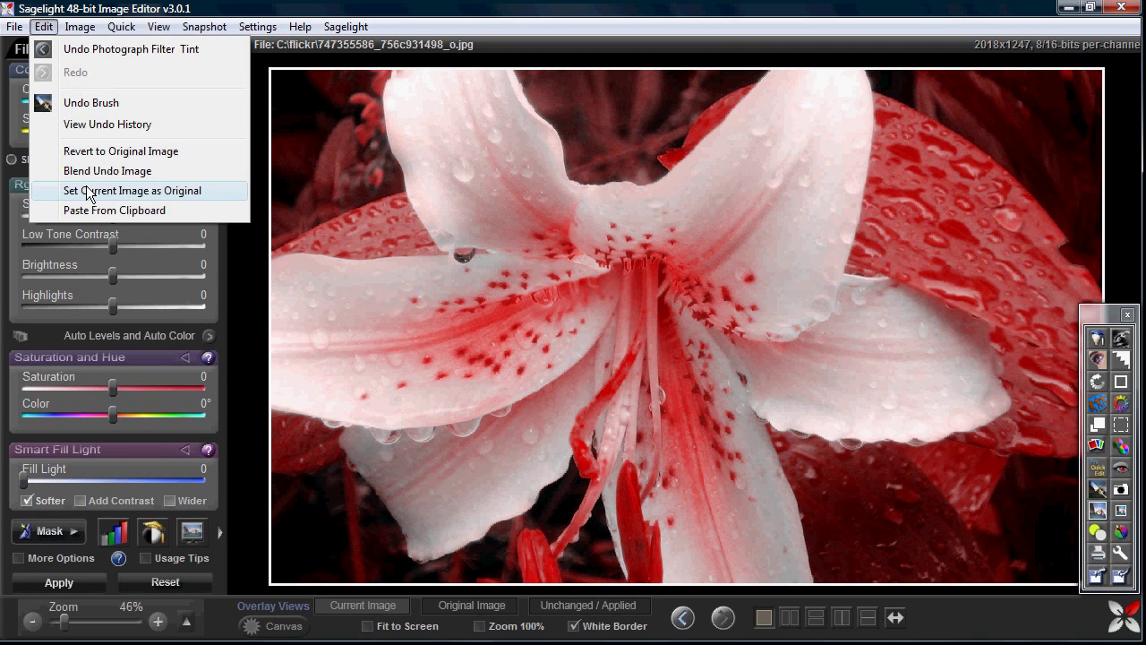
left_click(89, 191)
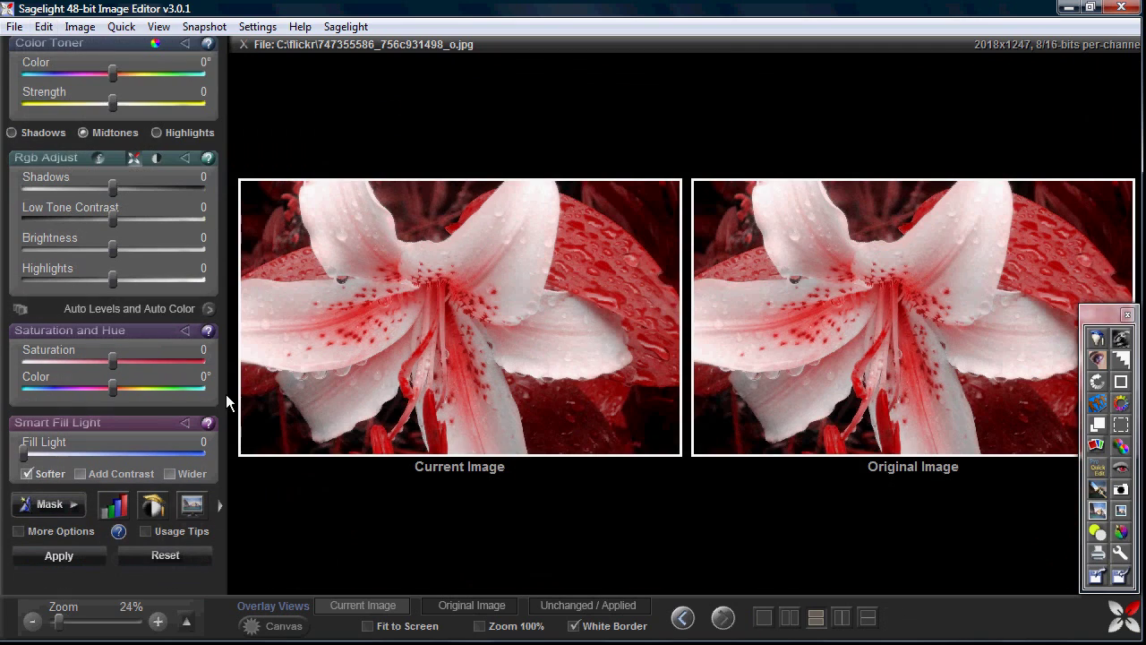
left_click(683, 618)
left_click(723, 618)
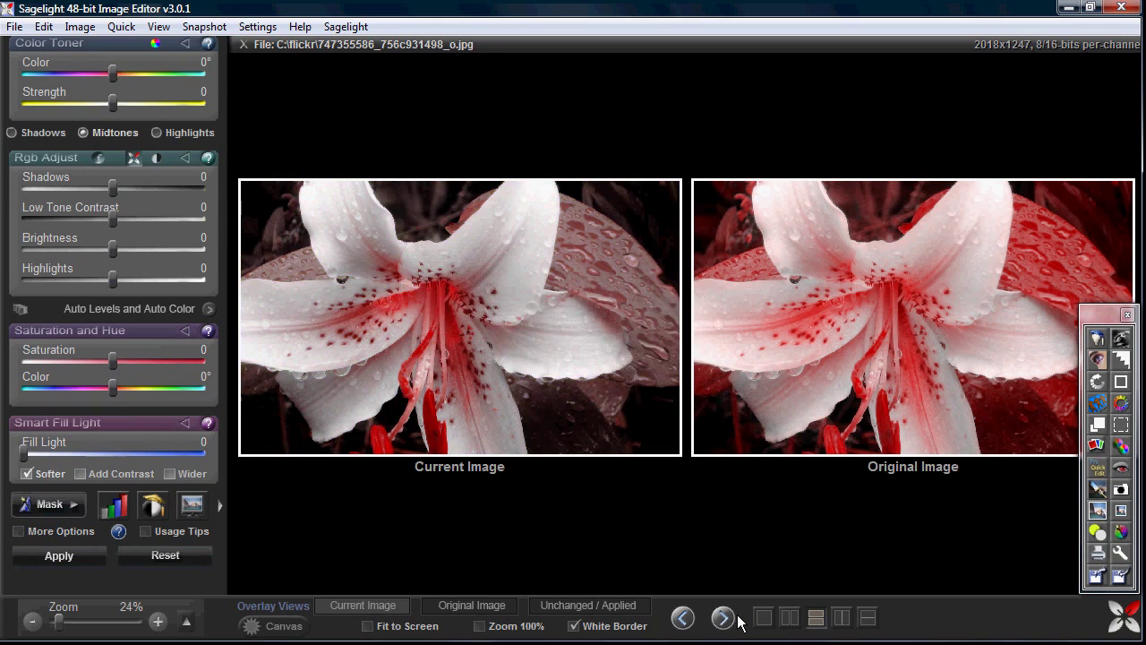
Step: Compare the current and original images side by side and by toggling the original in single-image view
left_click(789, 617)
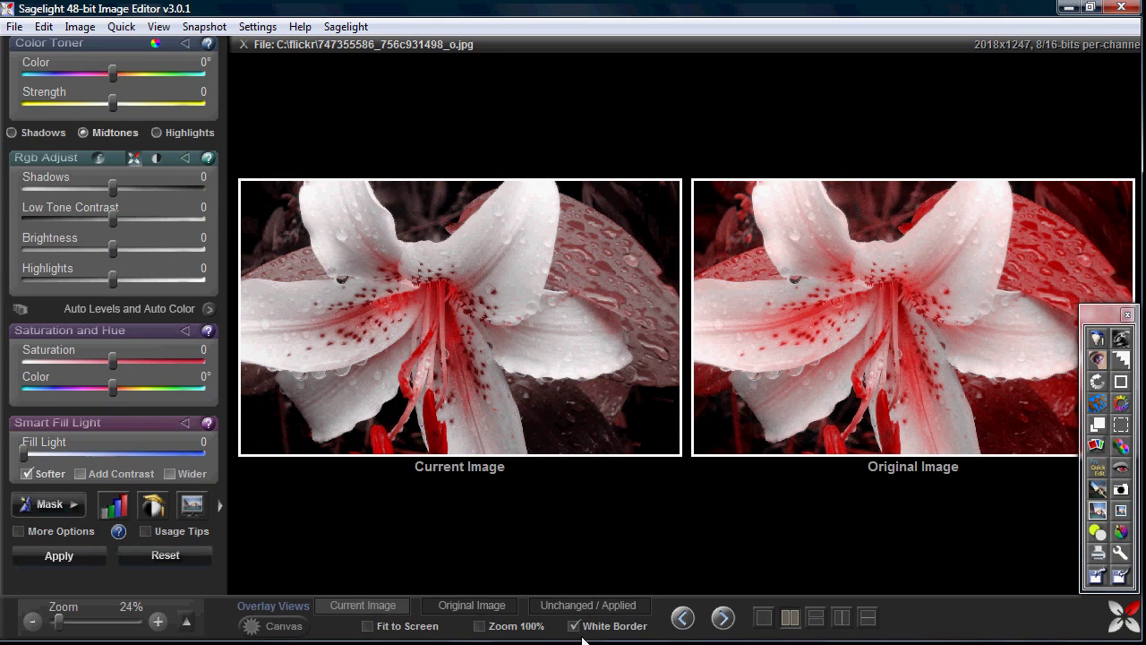
left_click(156, 621)
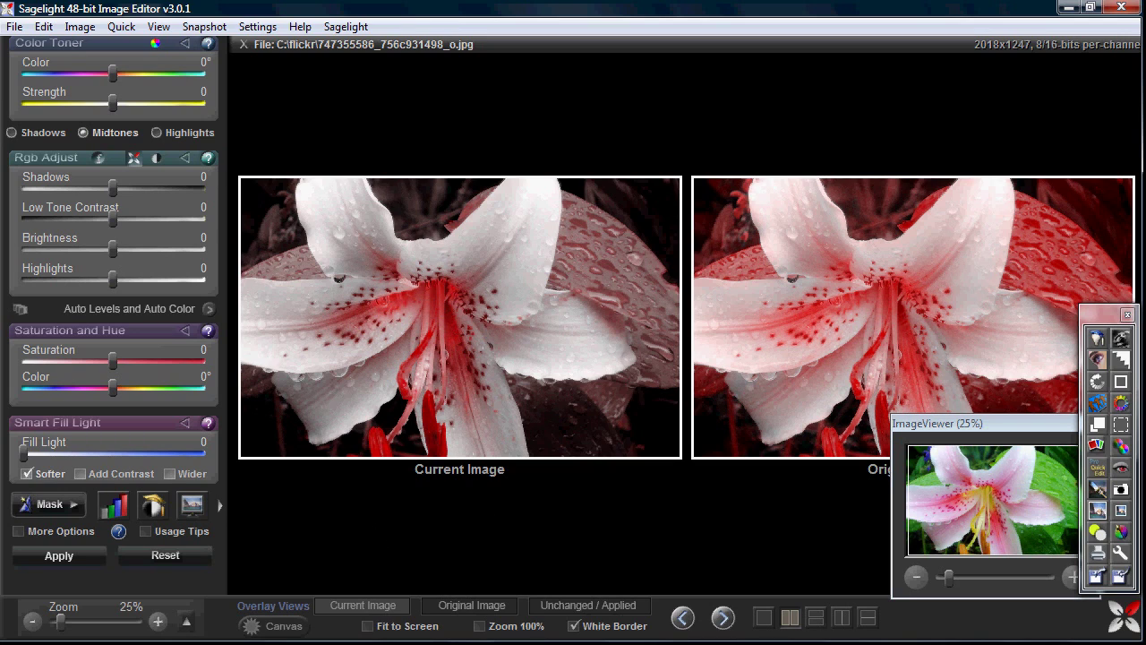
left_click(763, 617)
left_click(486, 607)
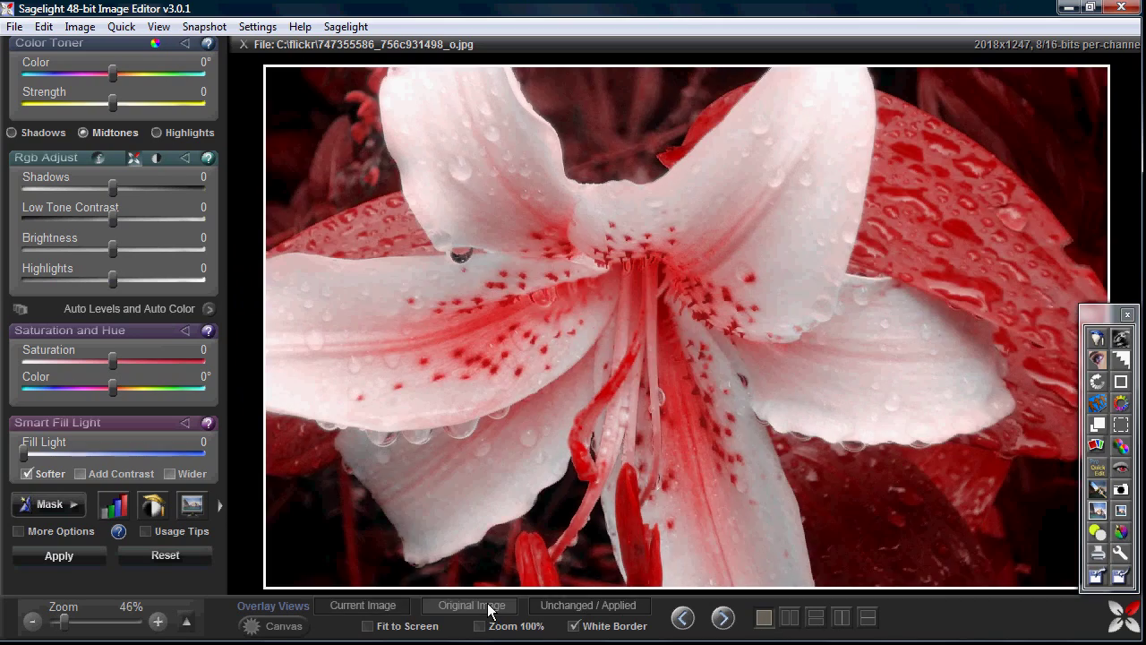
left_click(488, 609)
left_click(488, 609)
left_click(488, 609)
left_click(488, 609)
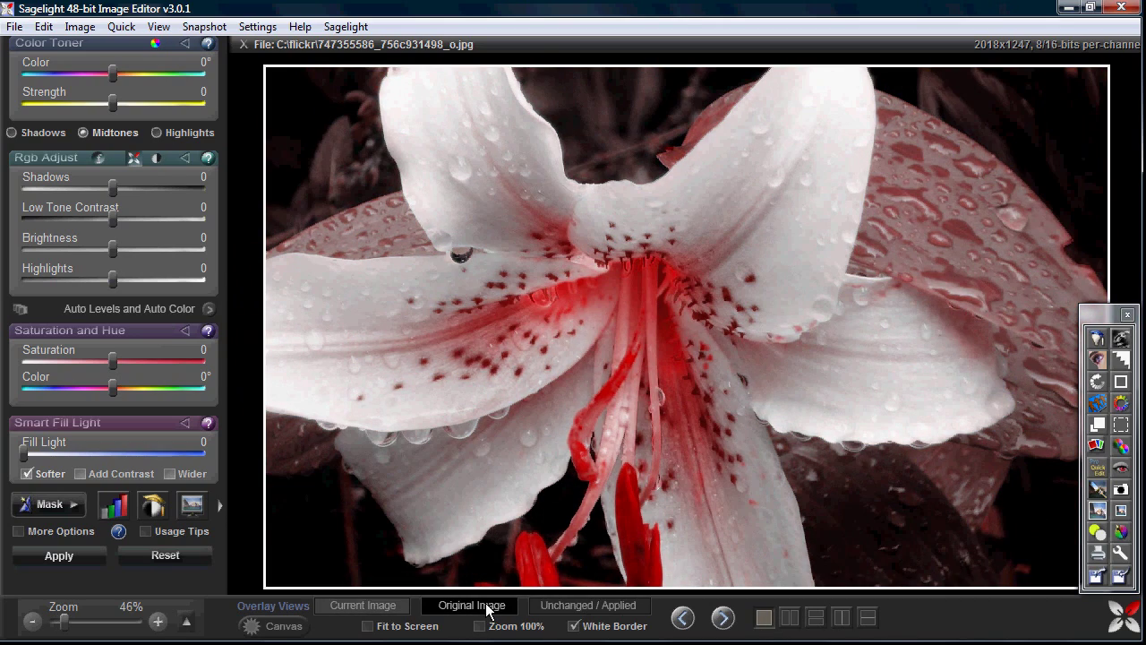
left_click(488, 609)
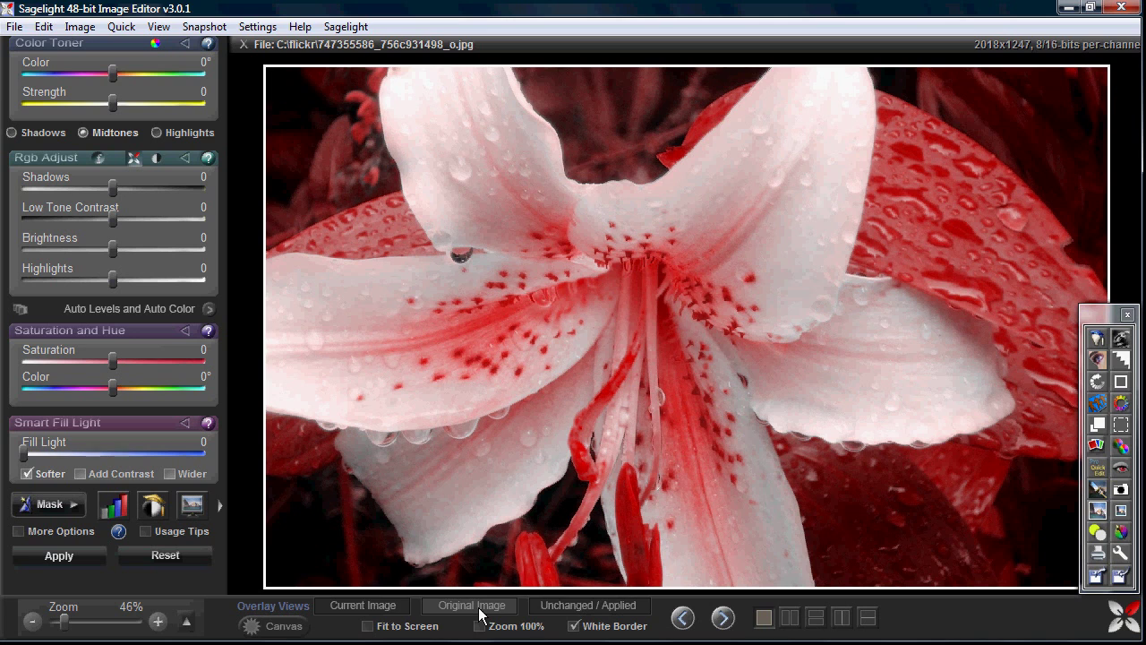
left_click(483, 614)
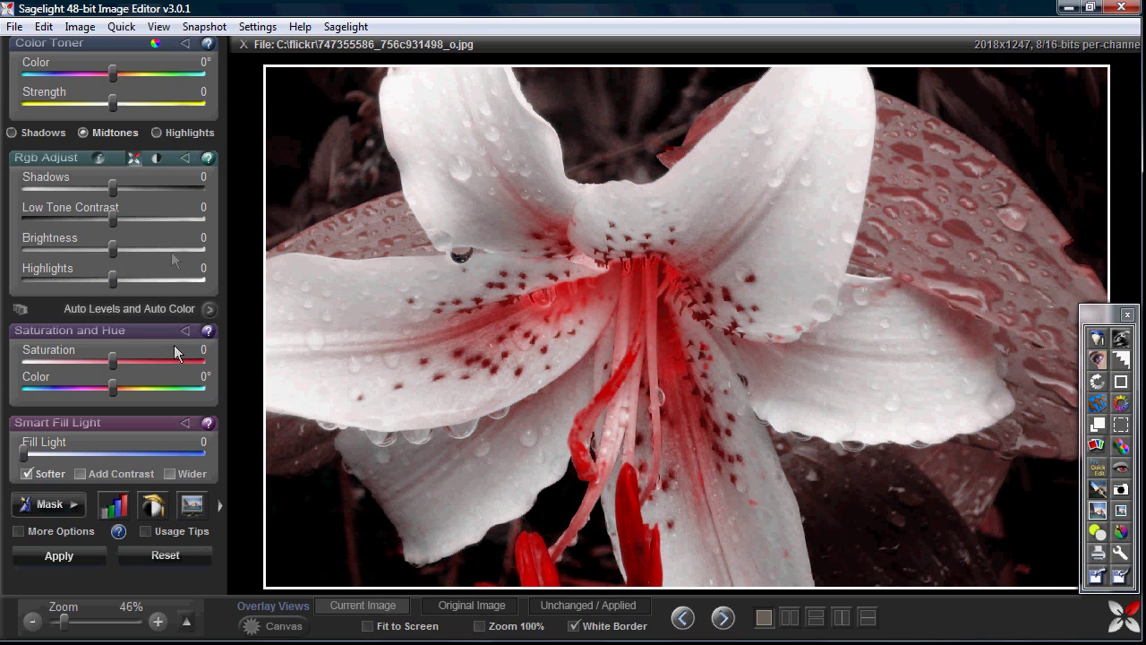
Step: Try the Soft Glow / Soft Focus filter with Add Contrast enabled and Softness at 27%
left_click(52, 46)
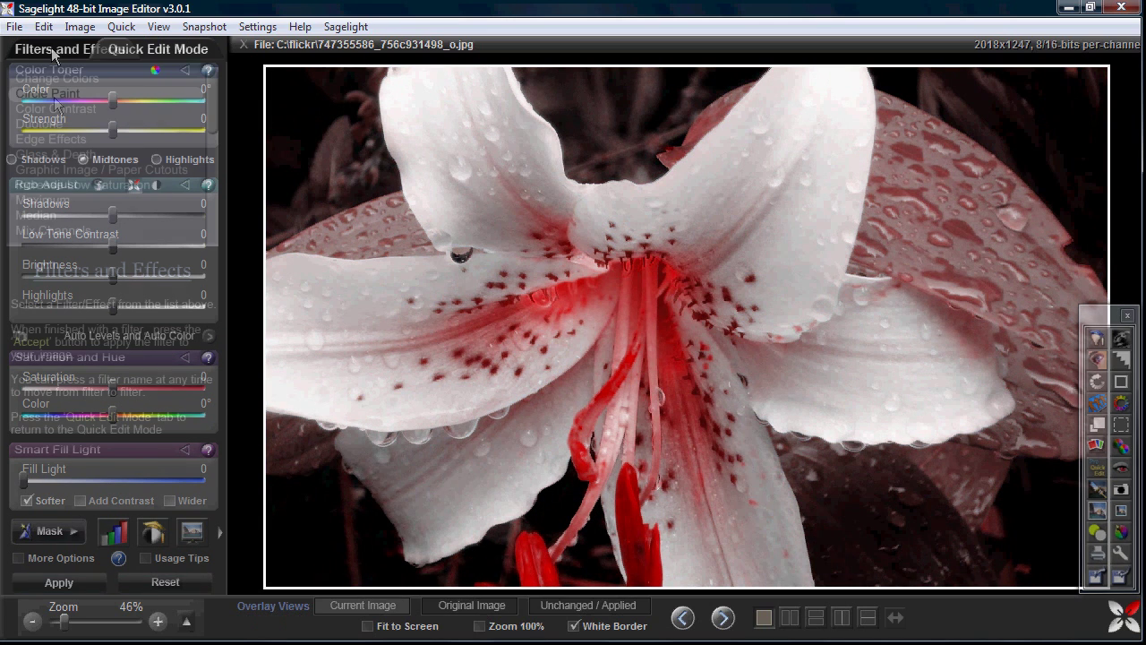
left_click(52, 168)
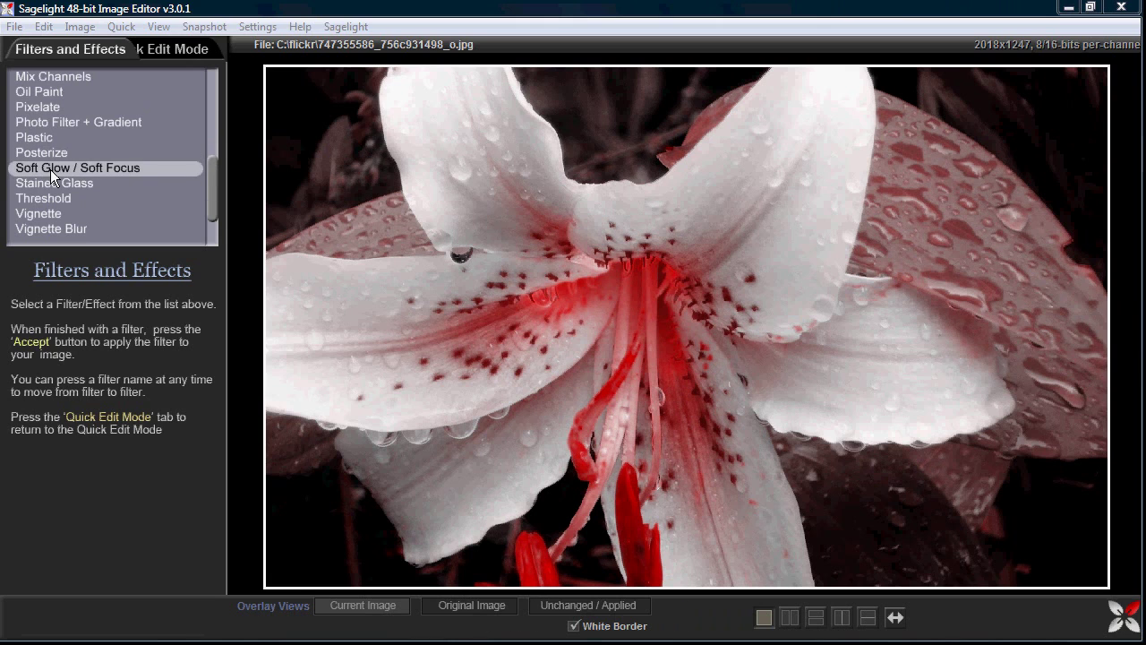
left_click(73, 396)
mouse_move(85, 309)
left_mouse_down()
mouse_move(43, 320)
mouse_move(65, 325)
mouse_move(71, 312)
left_mouse_up()
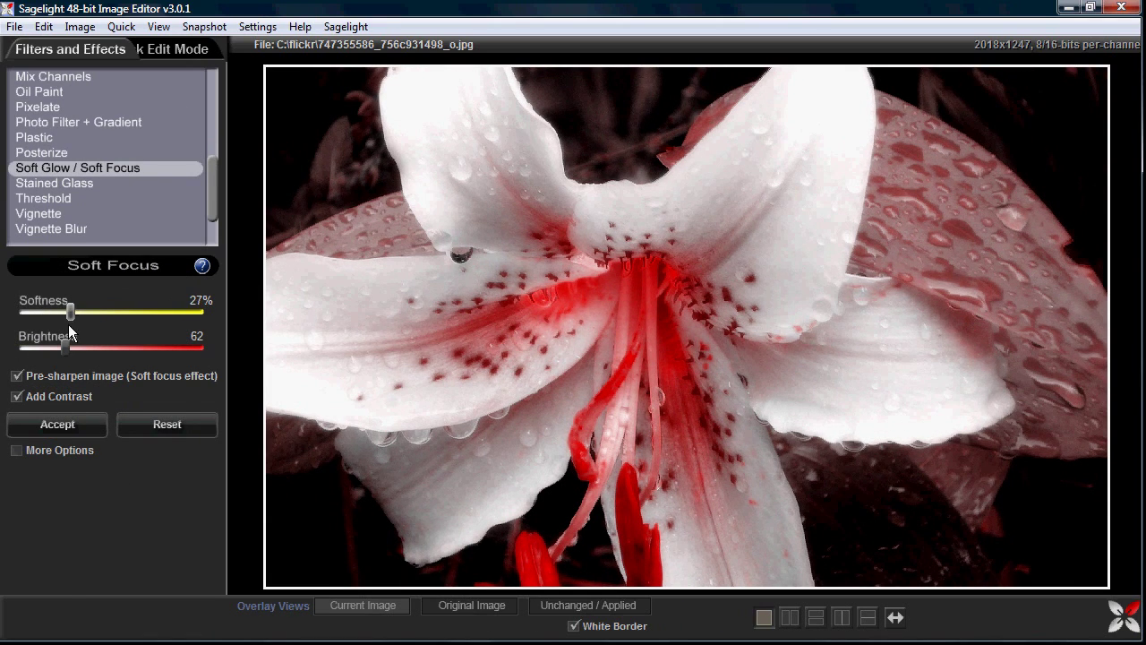
Step: Switch to the Vignette filter and reduce its Radius slightly
left_click(111, 187)
left_click(79, 216)
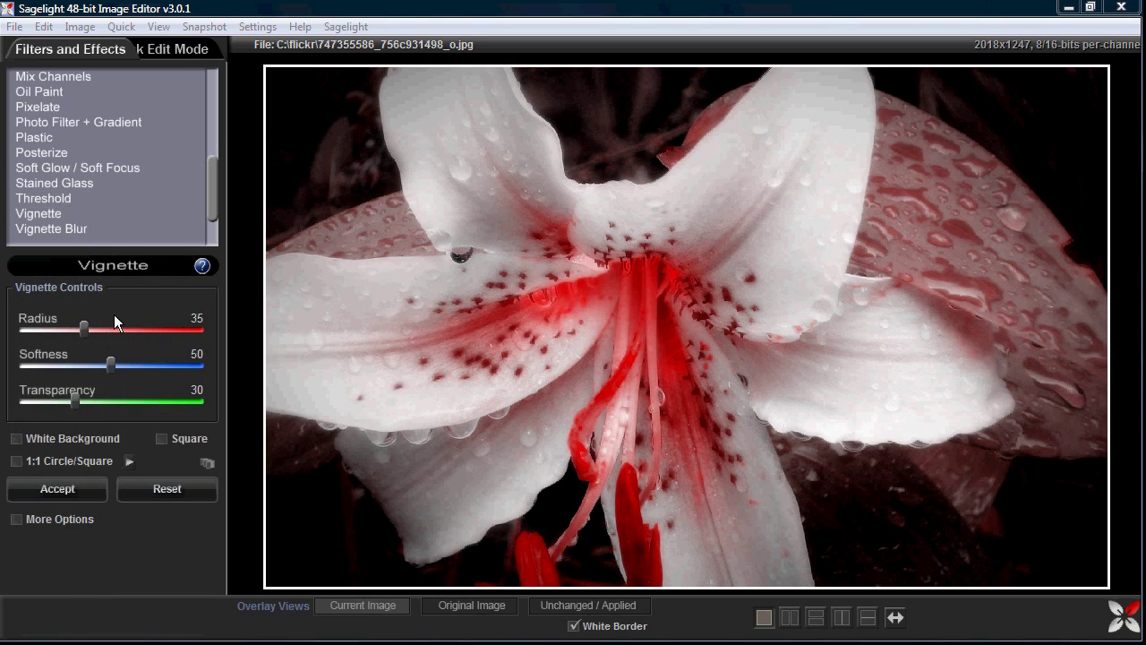
left_click_drag(83, 328, 79, 329)
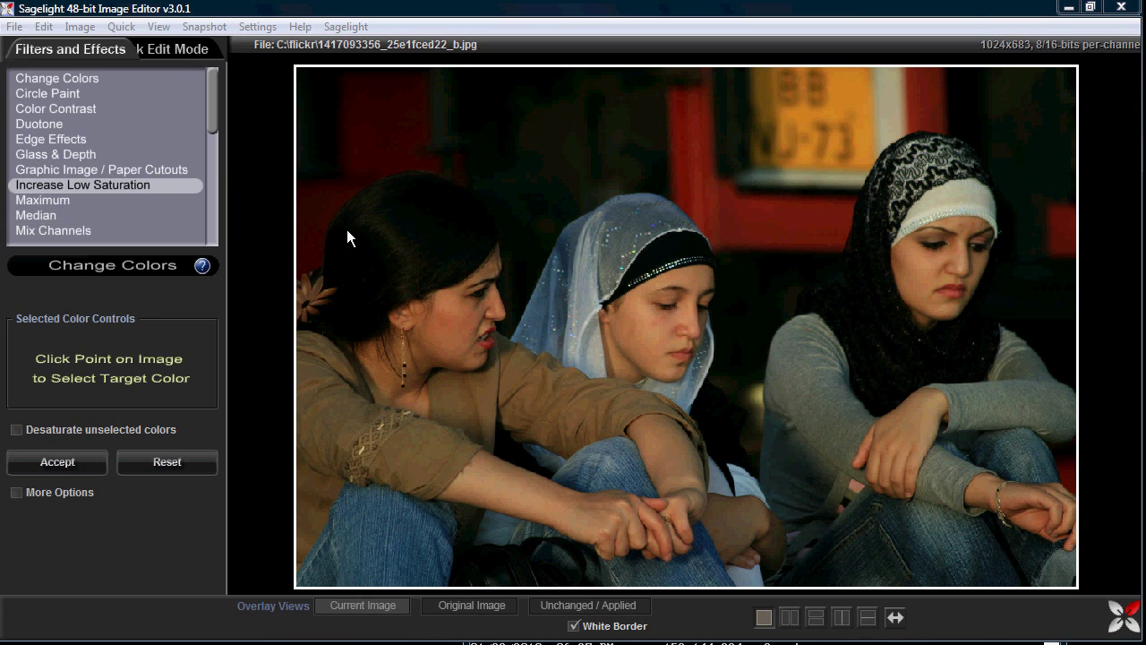
Step: Target the red of the background panel in Change Colors, return Color Shift to 0°, and desaturate the unselected colors
left_click(753, 226)
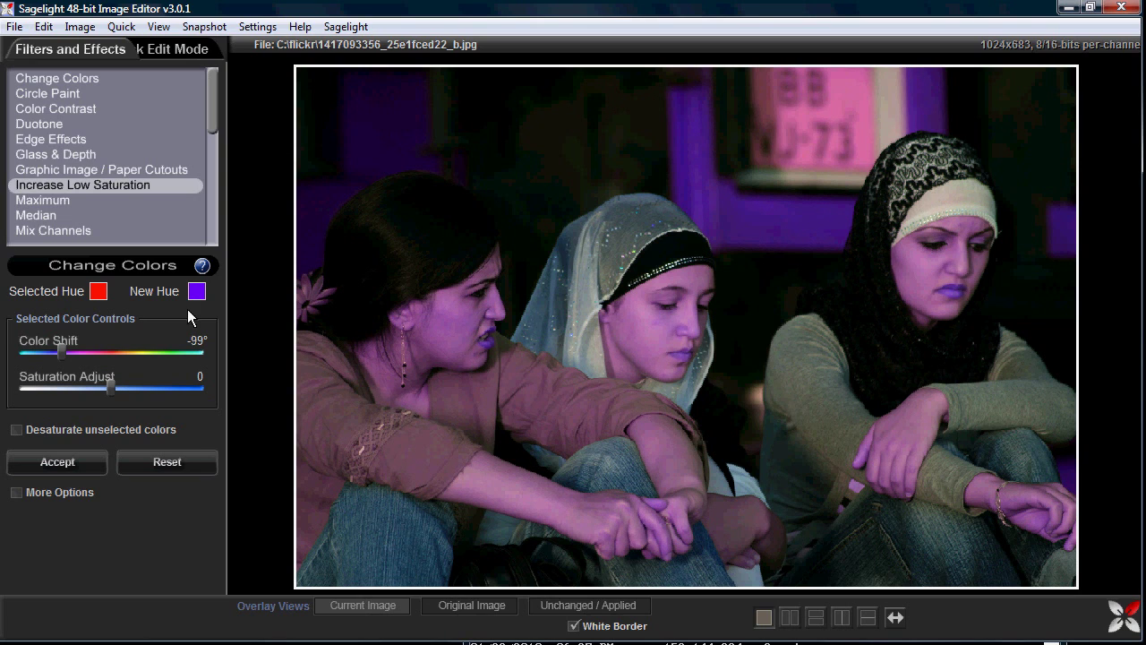
left_click_drag(60, 354, 111, 356)
left_click(71, 431)
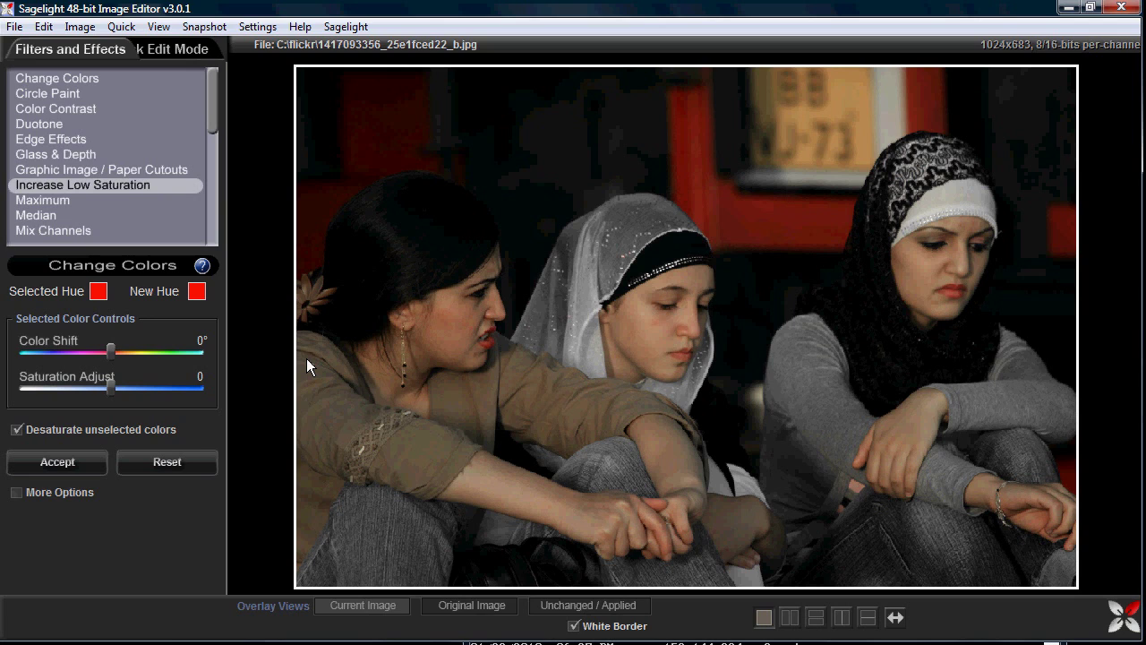
left_click(90, 433)
left_click(90, 432)
Step: Show the additional Change Colors options and try a Selected Color of -142° before returning it to 0°
left_click(77, 491)
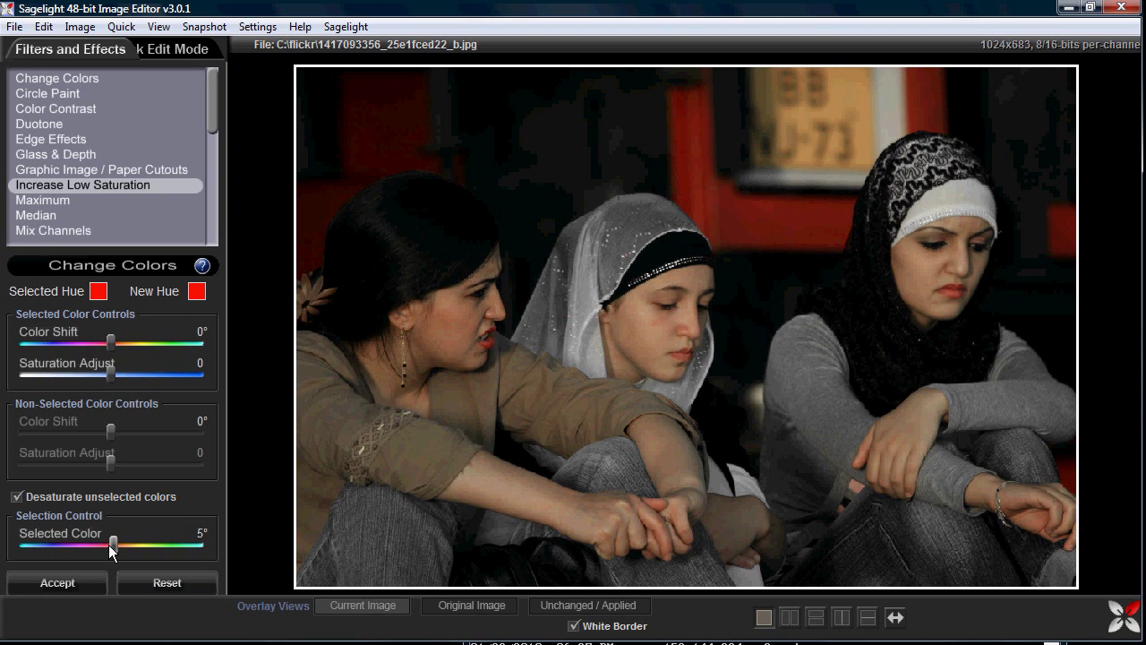
left_click_drag(111, 550, 40, 530)
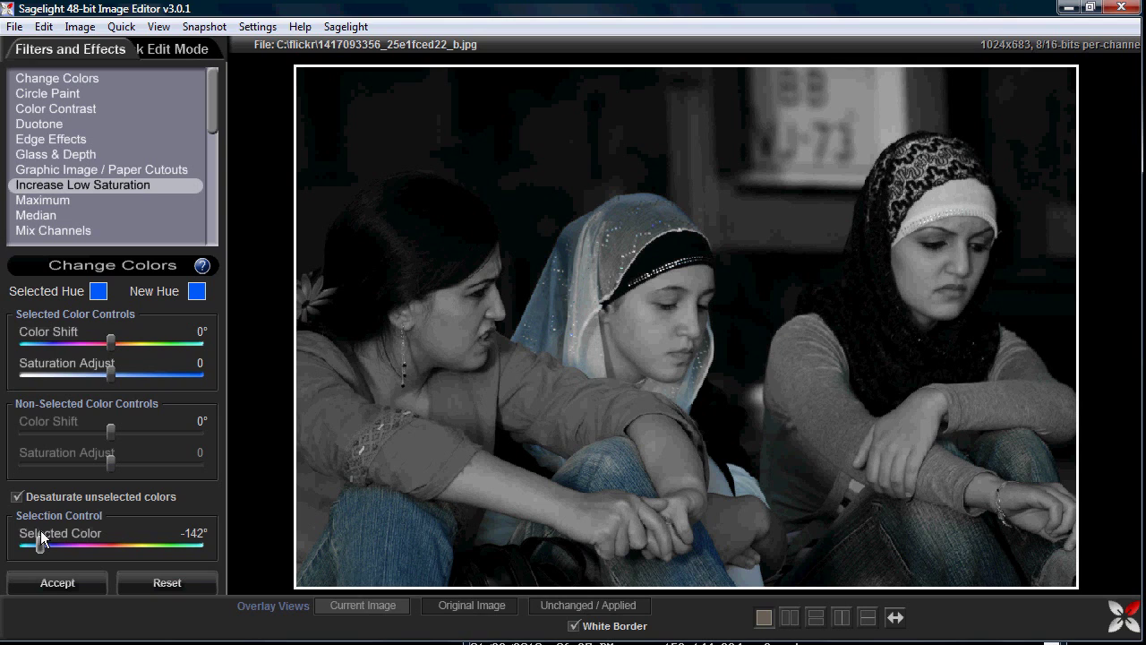
left_click_drag(40, 531, 111, 534)
Step: Replace the desaturate option with a Saturation Adjust of -100 for non-selected colors, and leave Change Colors for Quick Edit Mode
left_click(50, 497)
left_click_drag(109, 464, 2, 467)
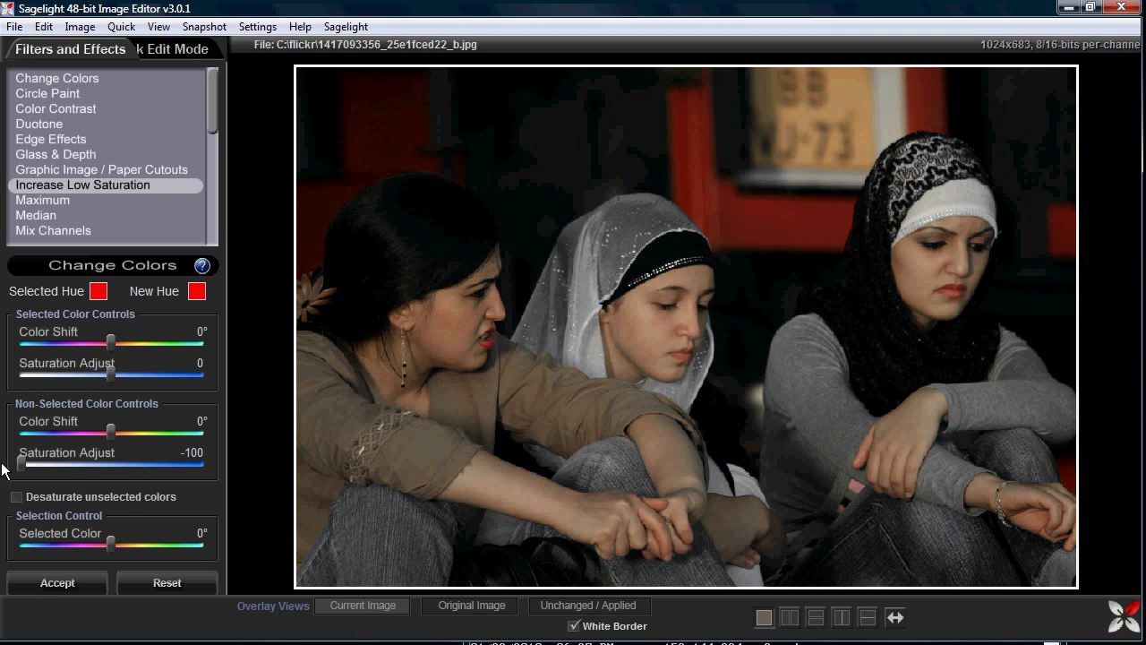
left_click(162, 51)
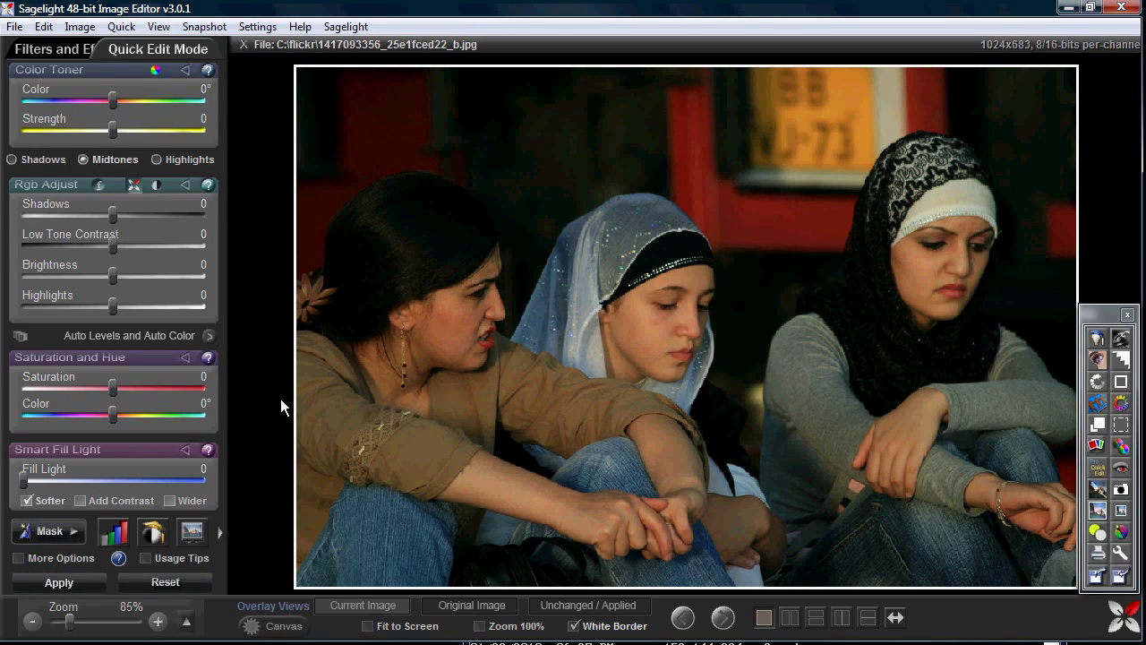